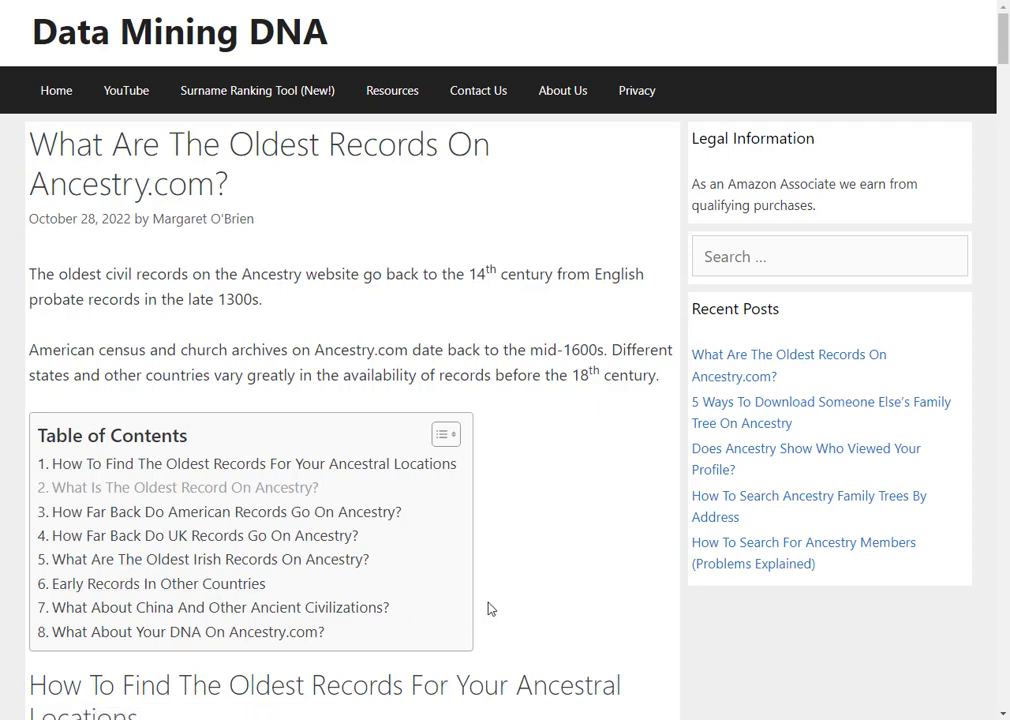
pyautogui.scroll(-1, 595, 606)
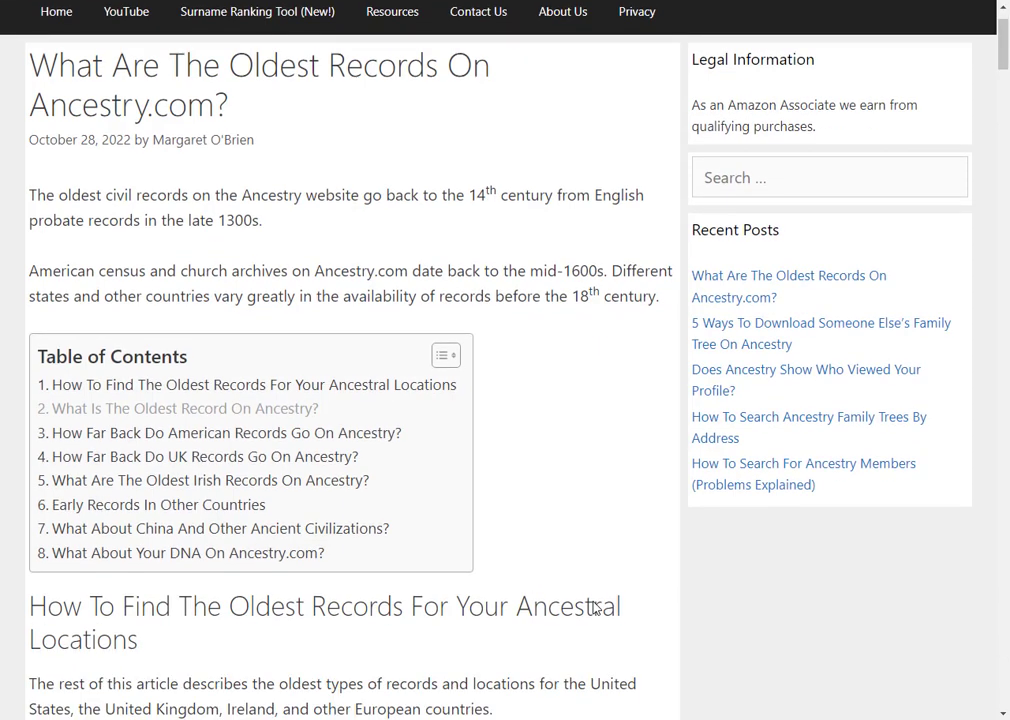
pyautogui.scroll(-5, 593, 604)
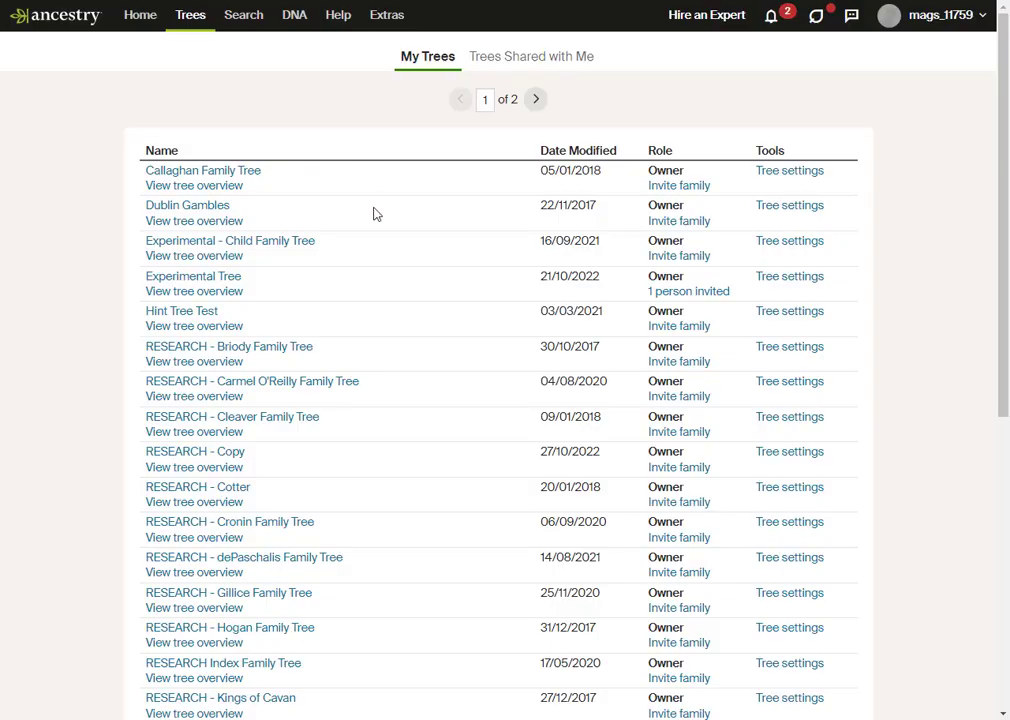
# Search all Ancestry records for any event in the year 1
pyautogui.click(247, 26)
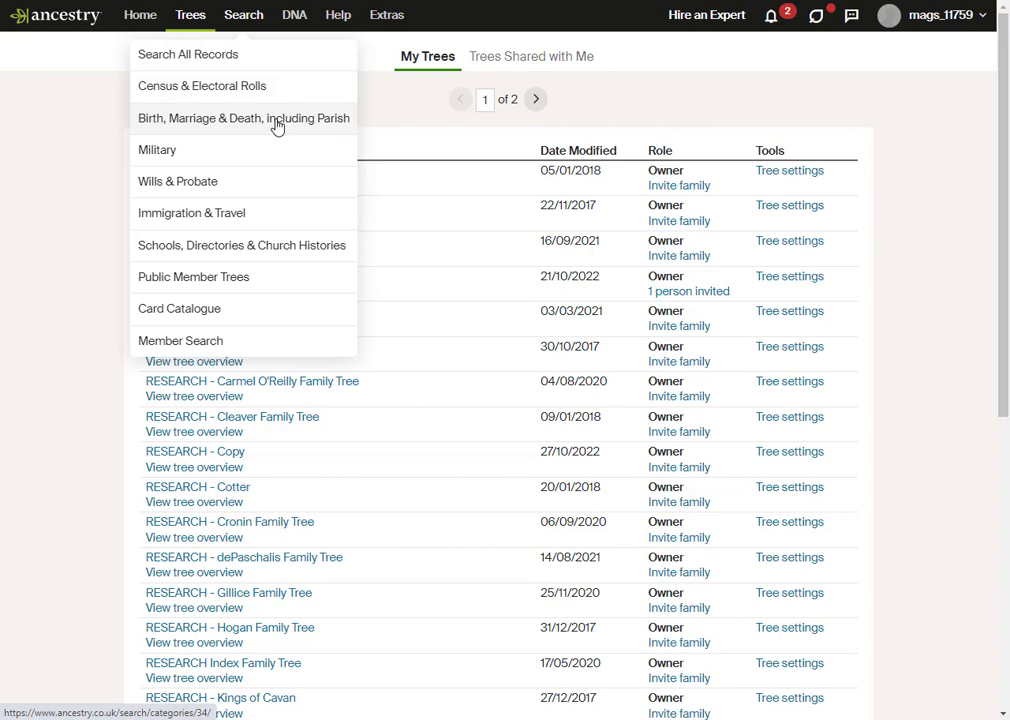
pyautogui.click(234, 63)
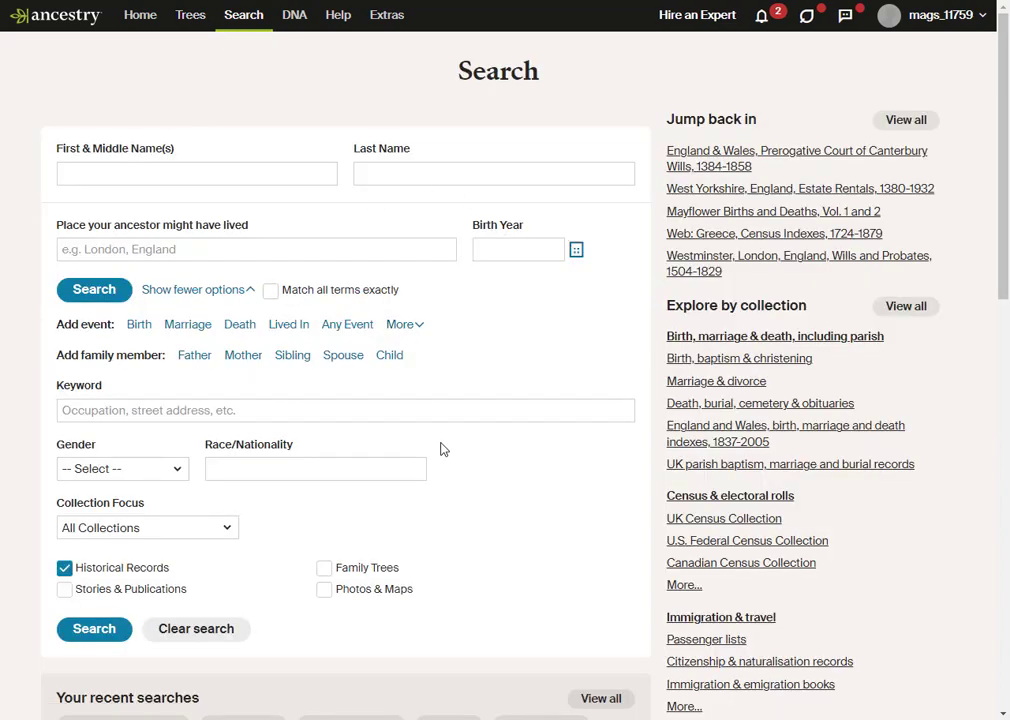
pyautogui.click(352, 328)
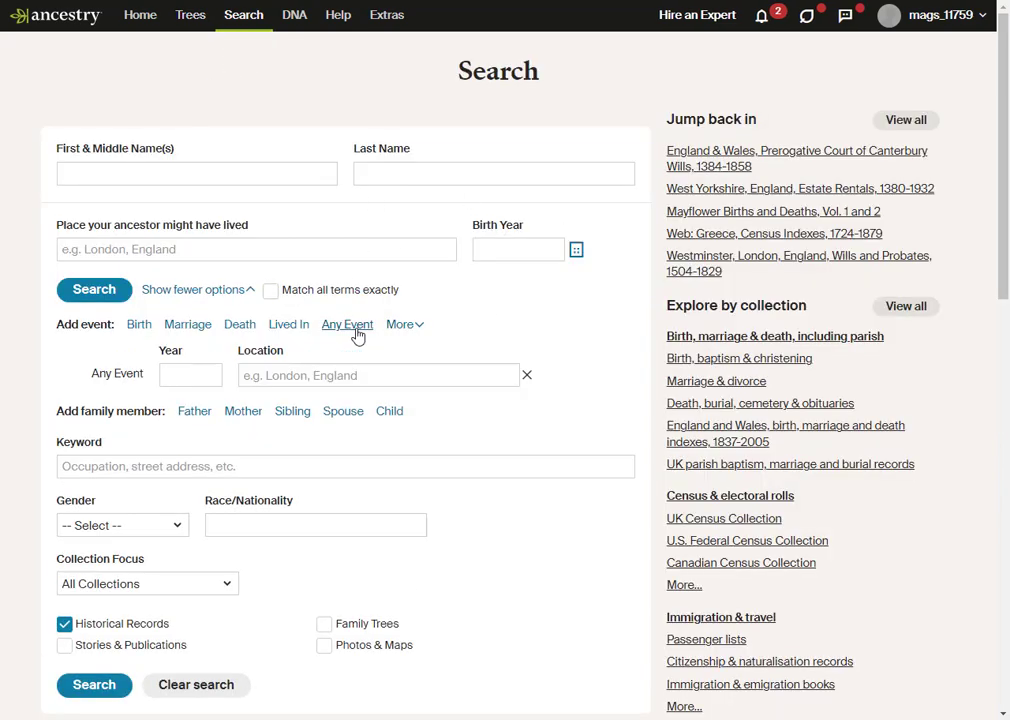
pyautogui.click(206, 366)
pyautogui.write('1')
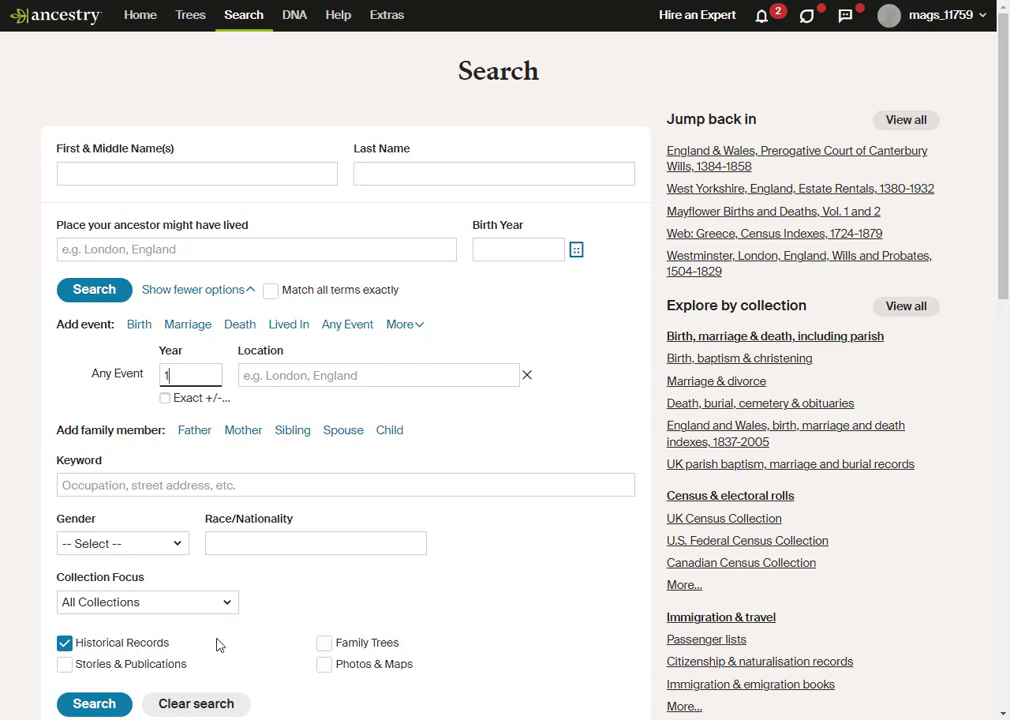
pyautogui.click(100, 704)
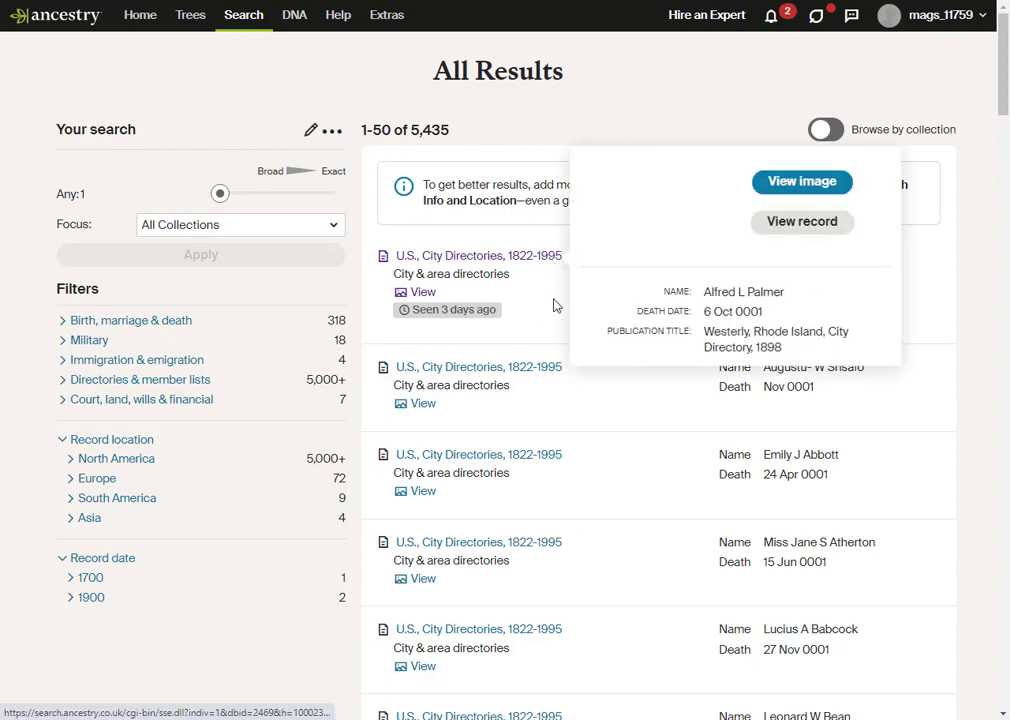
# Check the scanned page of the first U.S., City Directories result, and look through the remaining results
pyautogui.click(421, 293)
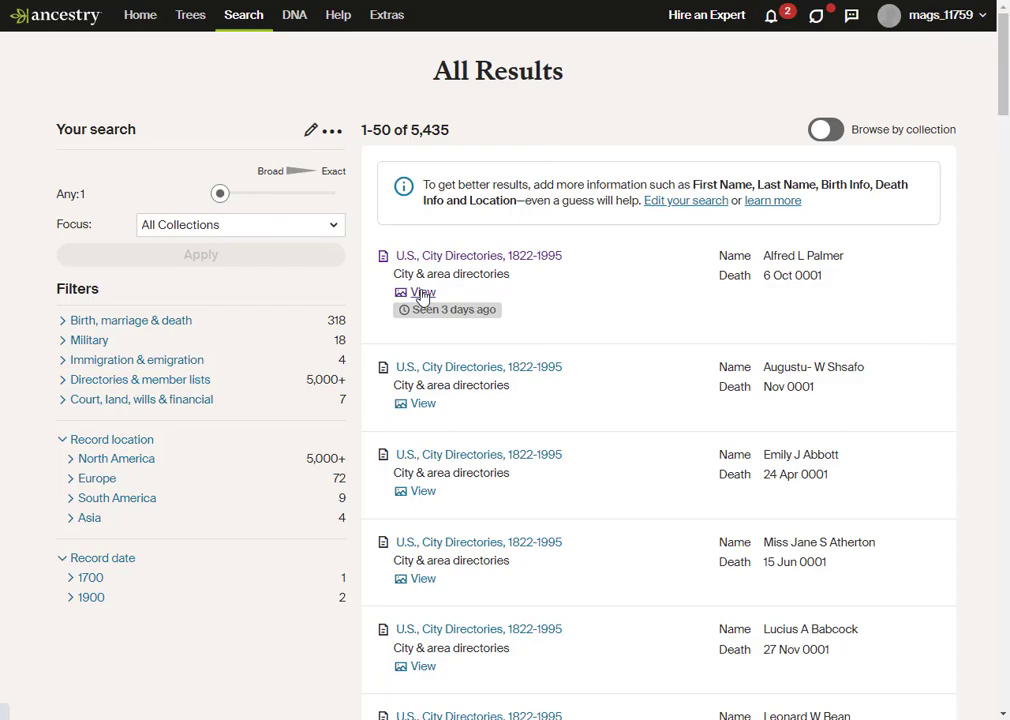
pyautogui.scroll(3, 632, 358)
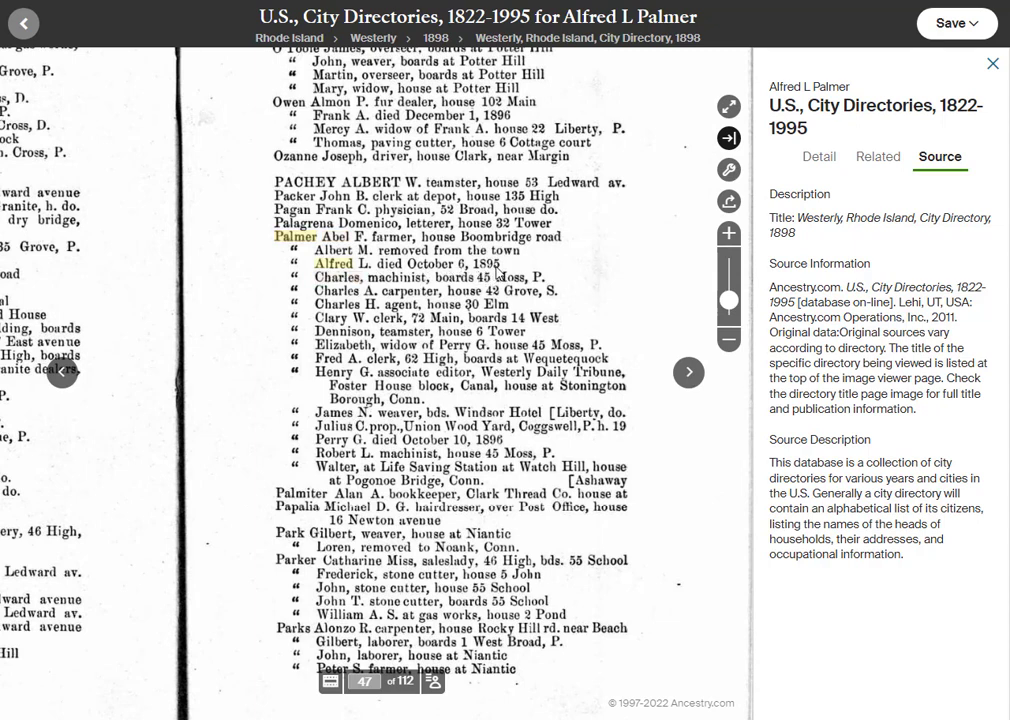
pyautogui.click(22, 23)
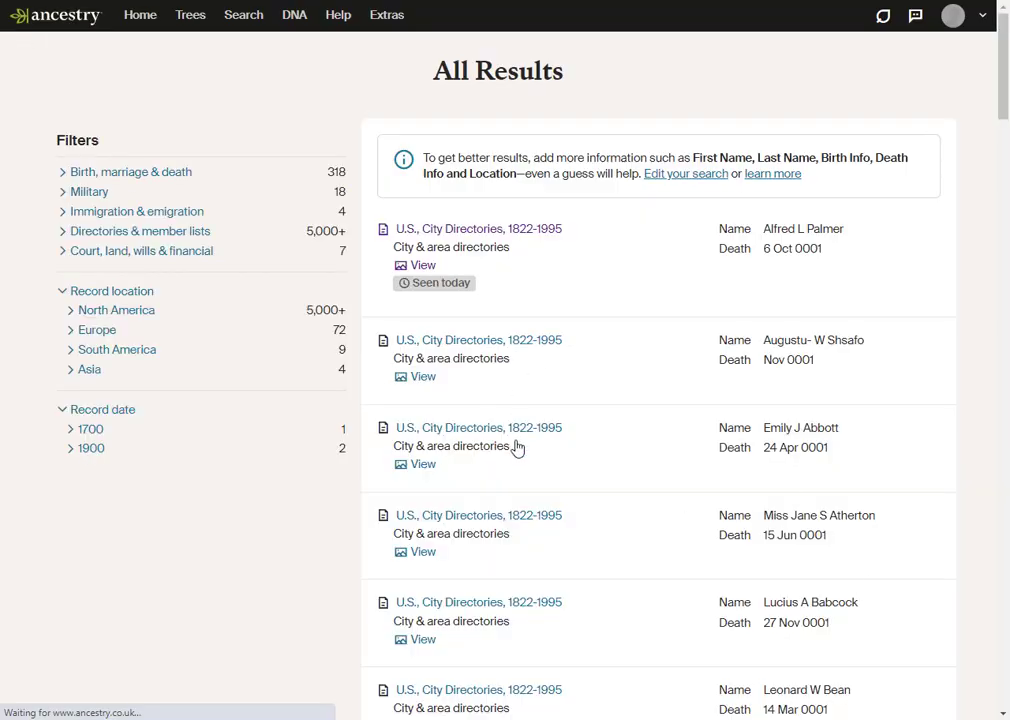
pyautogui.scroll(-6, 857, 633)
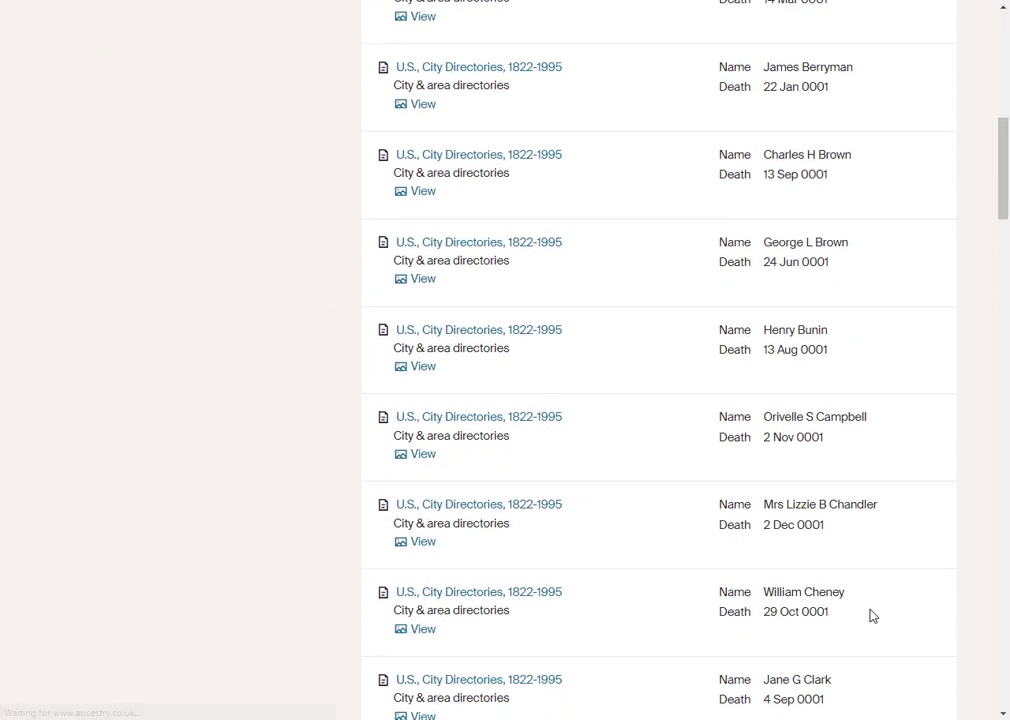
pyautogui.scroll(-2, 872, 616)
pyautogui.scroll(-2, 871, 616)
pyautogui.scroll(10, 872, 614)
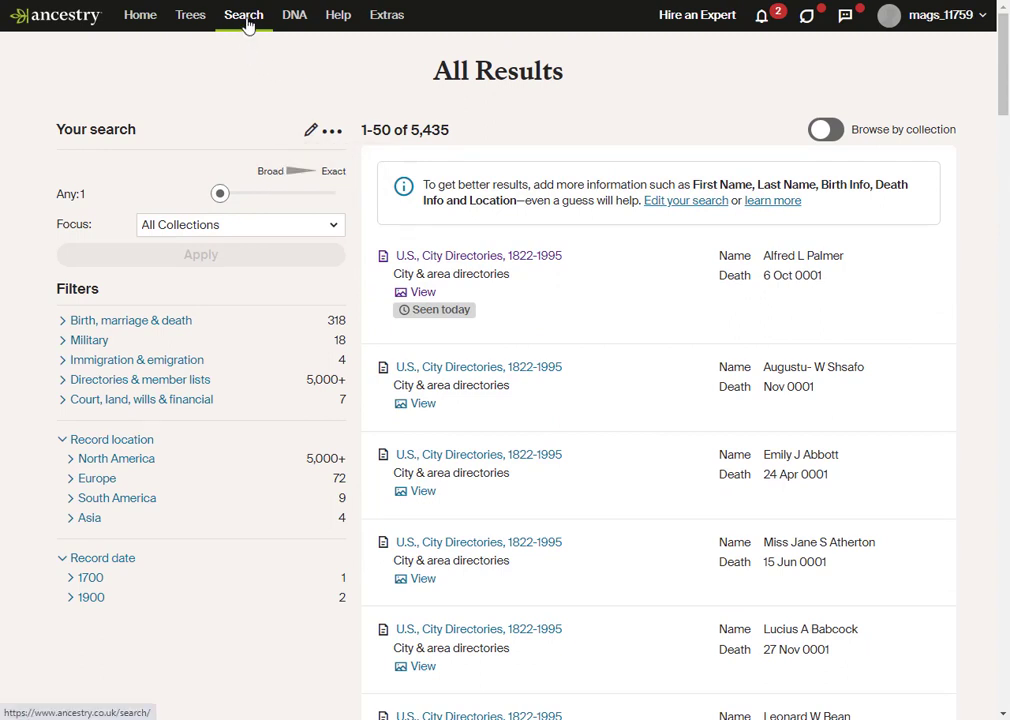
# Open the Card Catalogue and remove its restriction to records from the UK and Ireland
pyautogui.moveTo(248, 24)
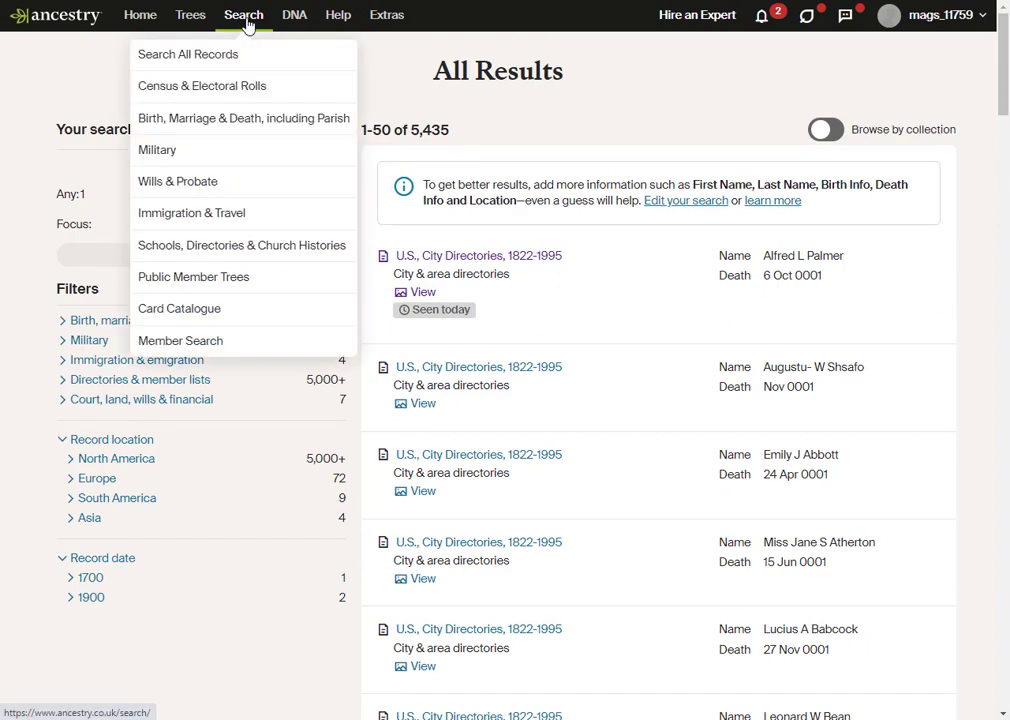
pyautogui.click(205, 317)
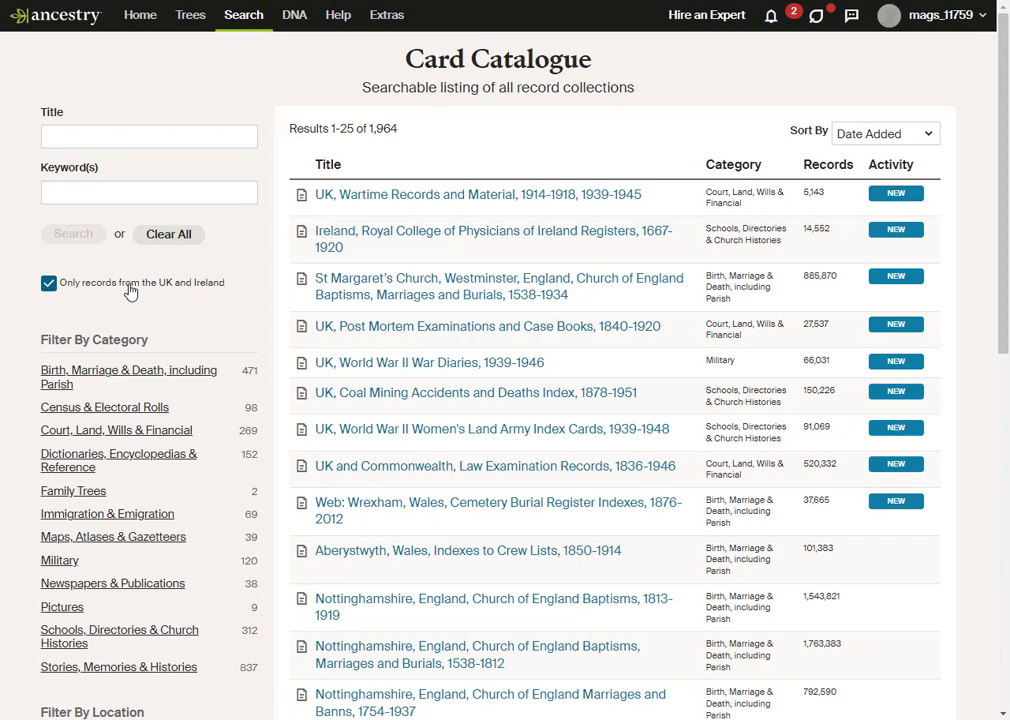
pyautogui.click(52, 290)
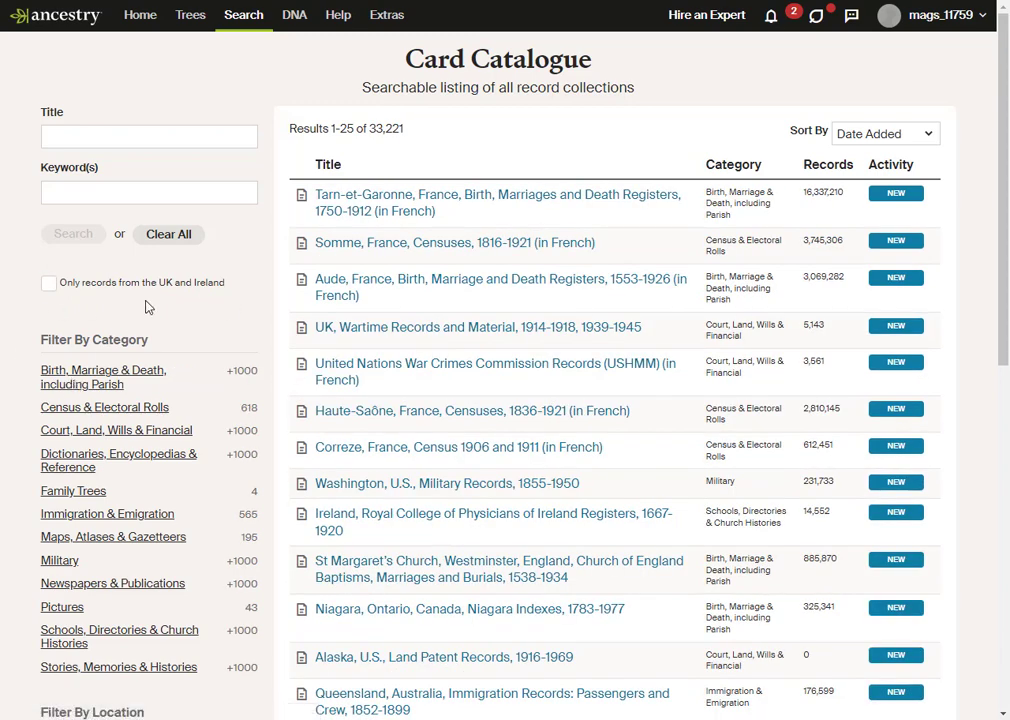
# Filter the Card Catalogue by the location USA and the 1600s century
pyautogui.scroll(-5, 146, 307)
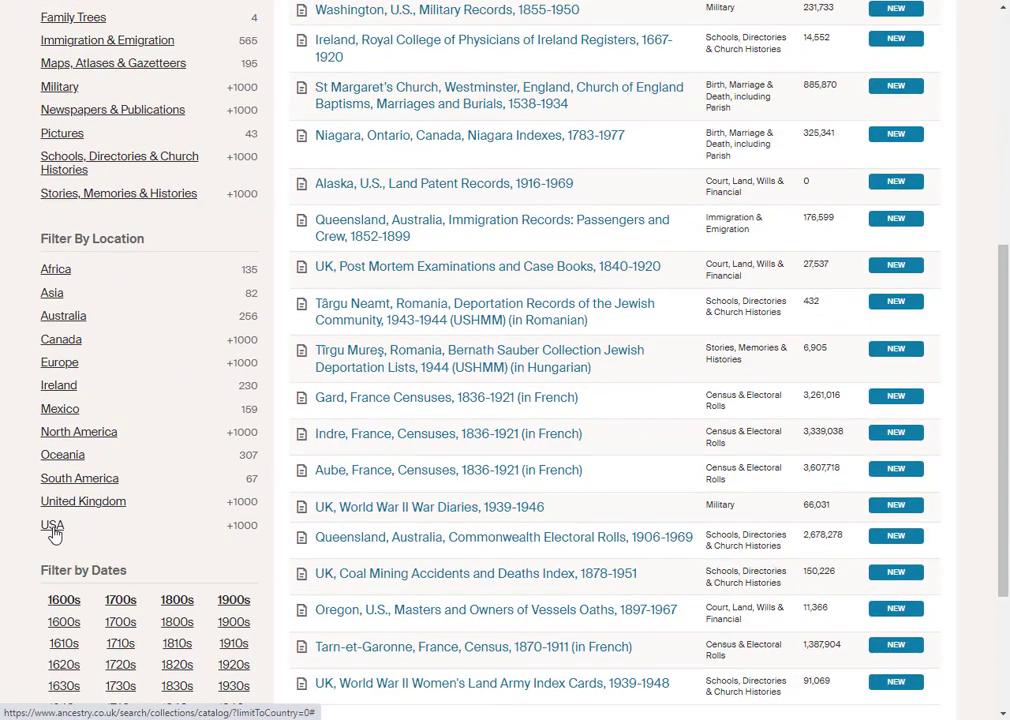
pyautogui.click(54, 530)
pyautogui.scroll(-1, 162, 545)
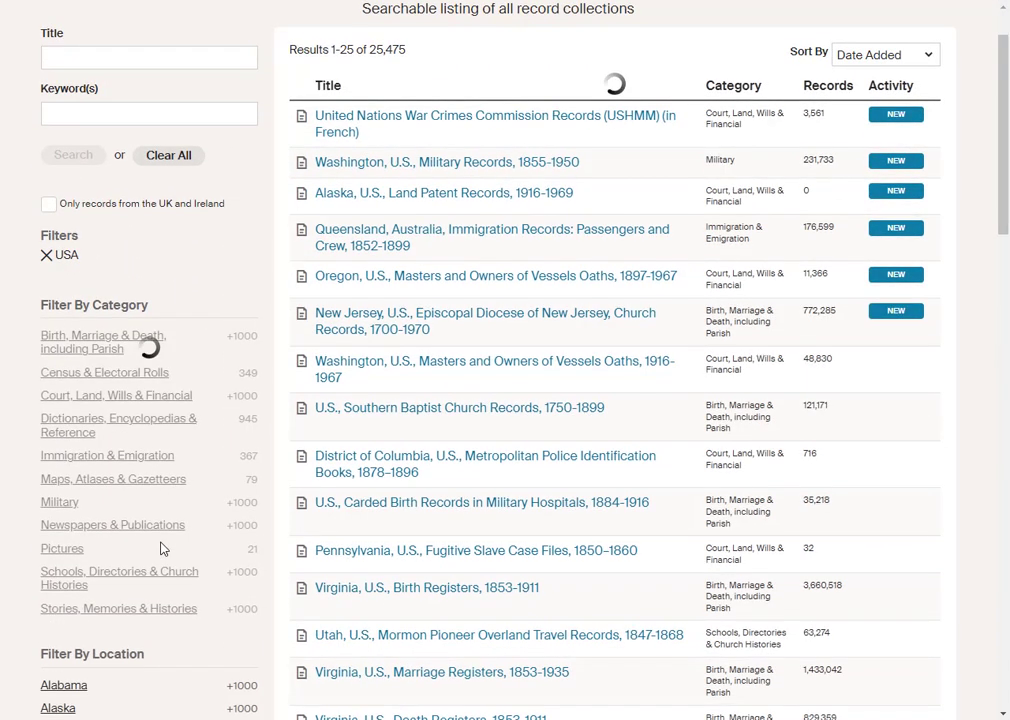
pyautogui.scroll(-2, 163, 548)
pyautogui.scroll(-1, 117, 581)
pyautogui.scroll(-6, 131, 610)
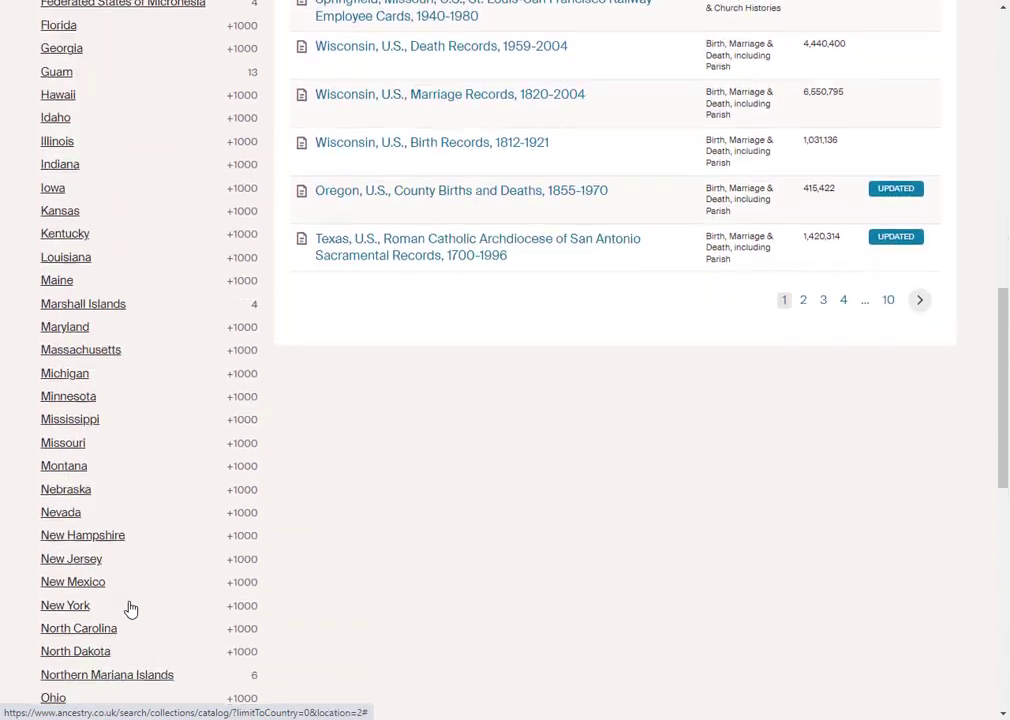
pyautogui.scroll(-8, 130, 610)
pyautogui.scroll(-1, 130, 610)
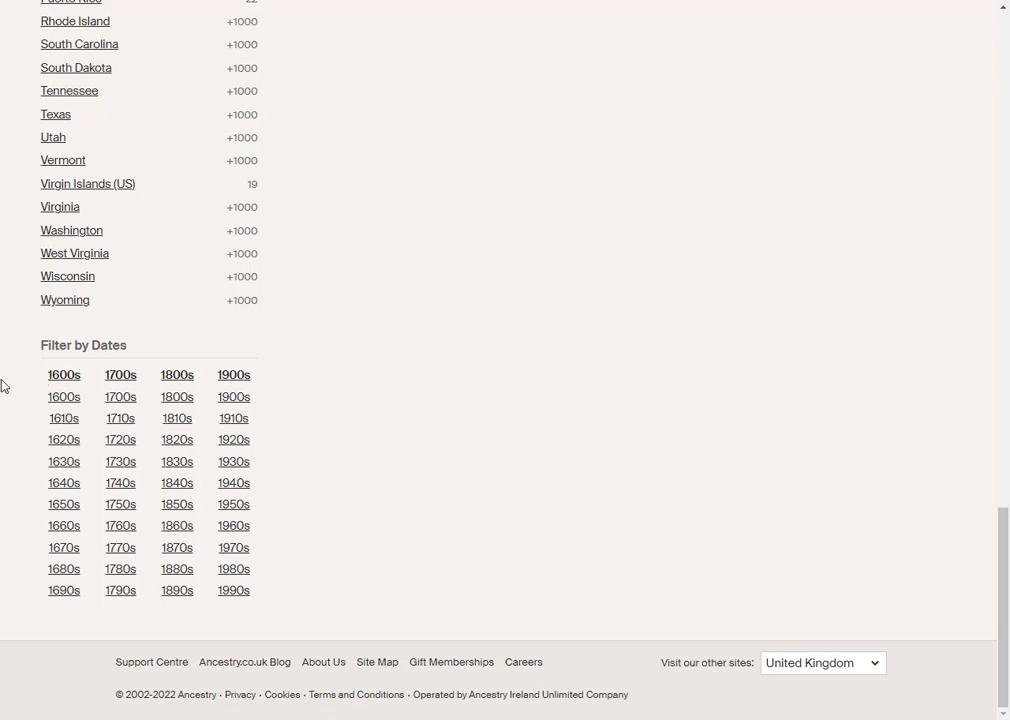
pyautogui.click(64, 378)
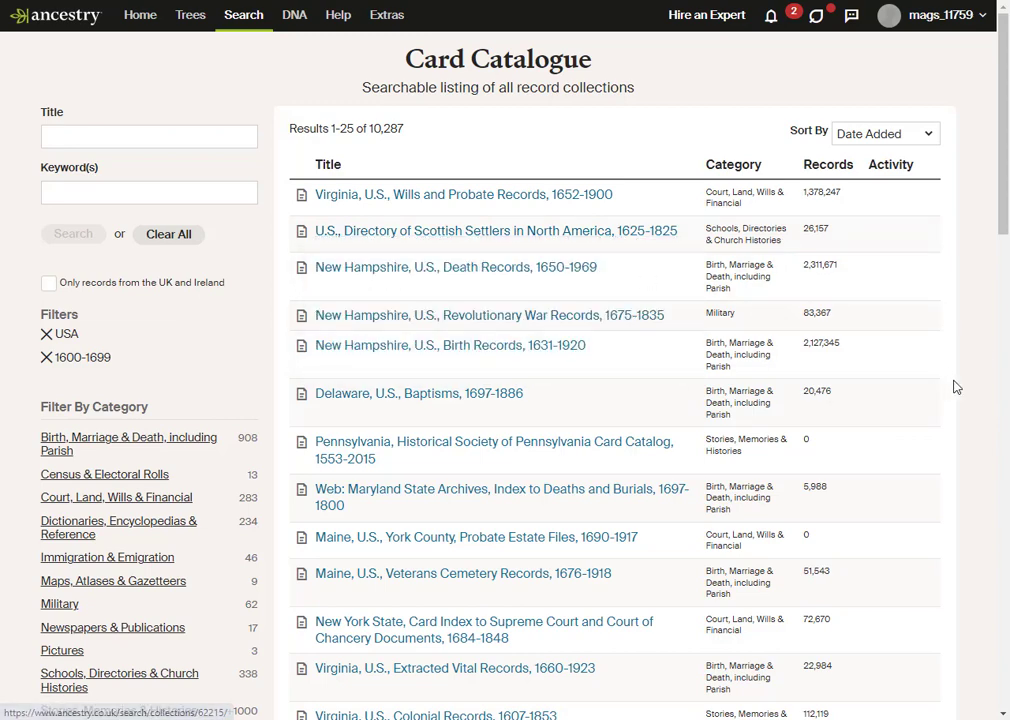
# Narrow the catalogue to Birth, Marriage & Death, including Parish, with the subcategory Birth, Baptism & Christening
pyautogui.scroll(-1, 5, 440)
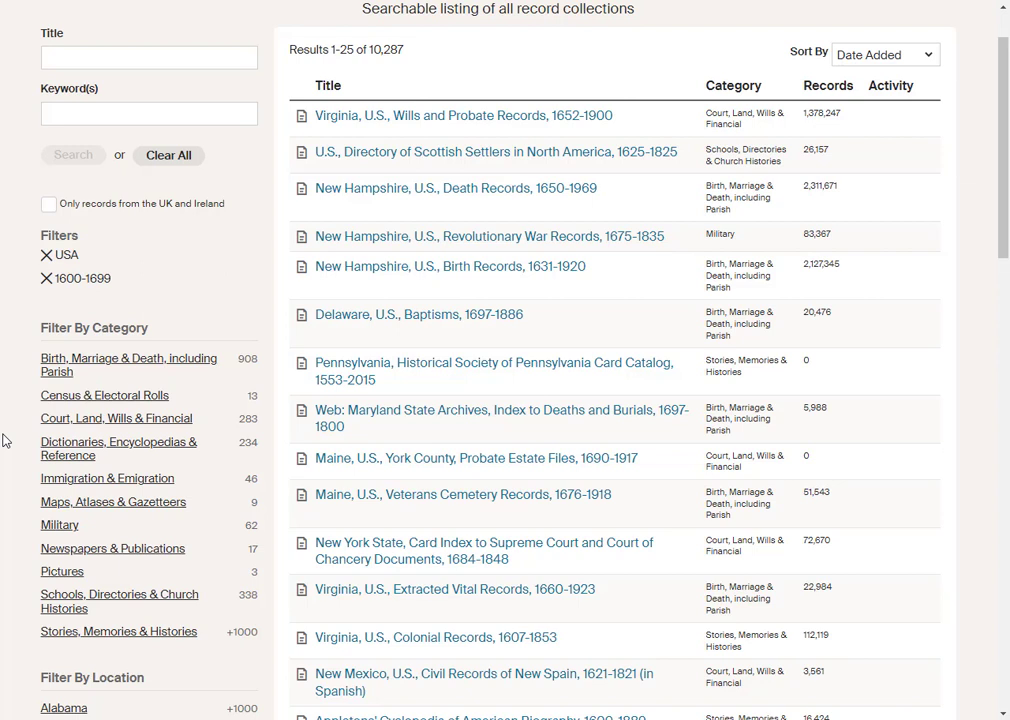
pyautogui.click(127, 367)
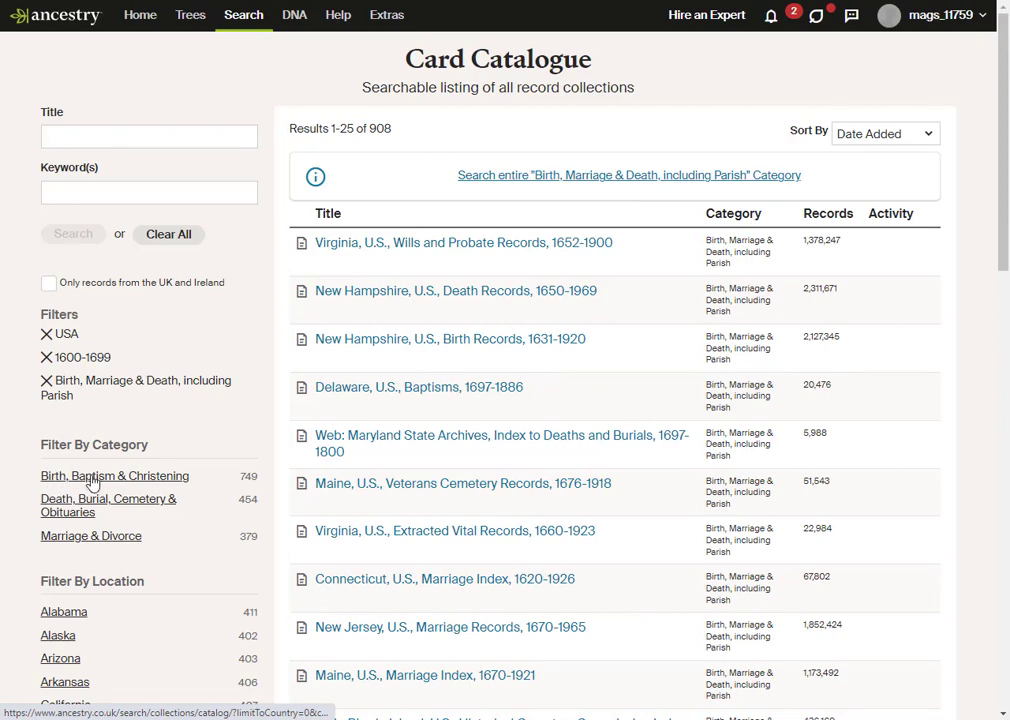
pyautogui.click(92, 479)
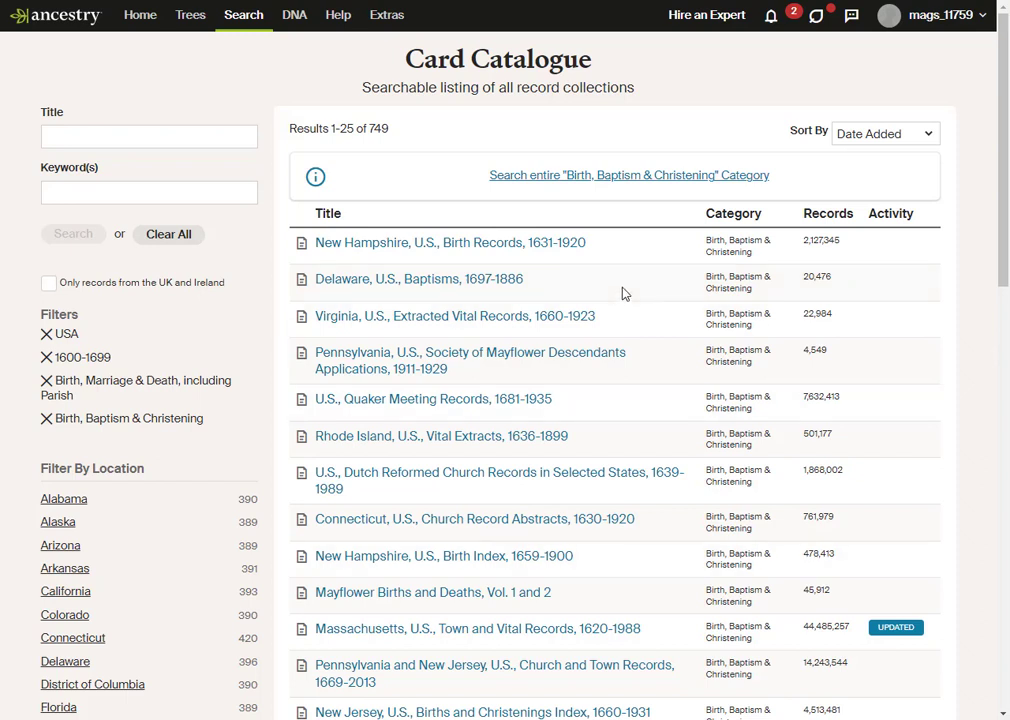
# Search the New Hampshire, U.S., Birth Records, 1631-1920 collection for the birth year 1631
pyautogui.moveTo(500, 254)
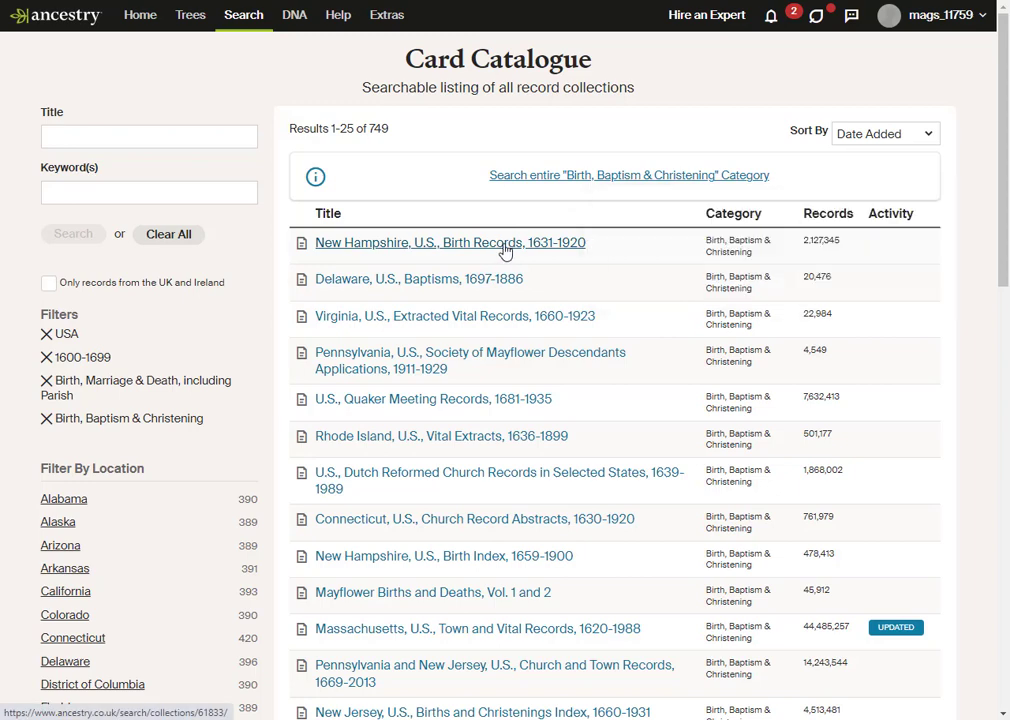
pyautogui.click(505, 243)
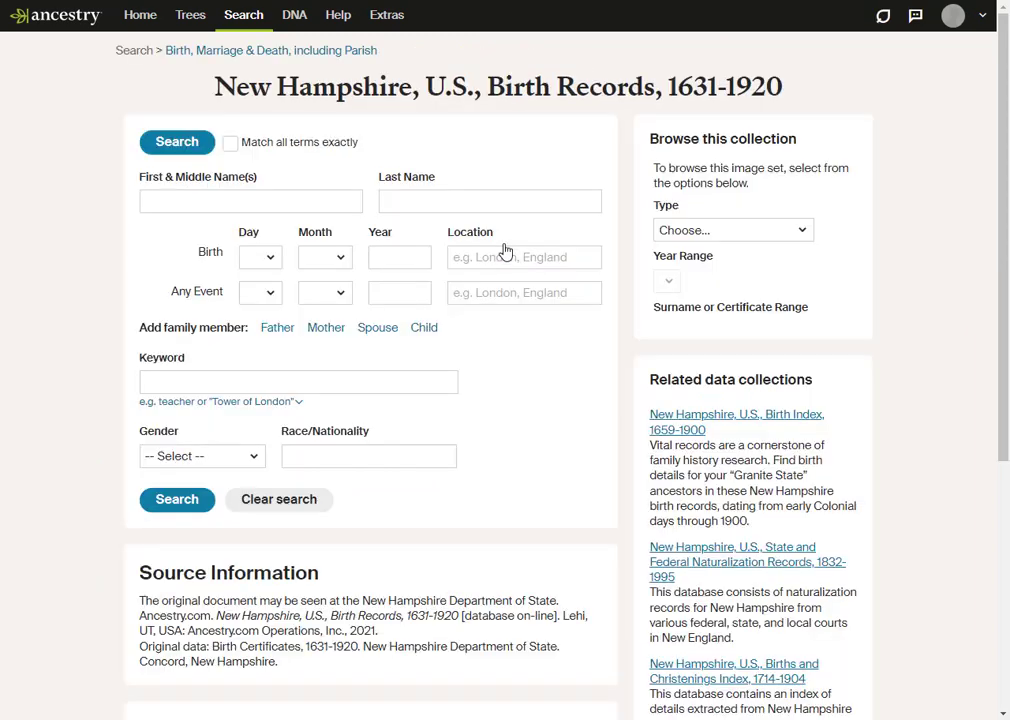
pyautogui.click(424, 327)
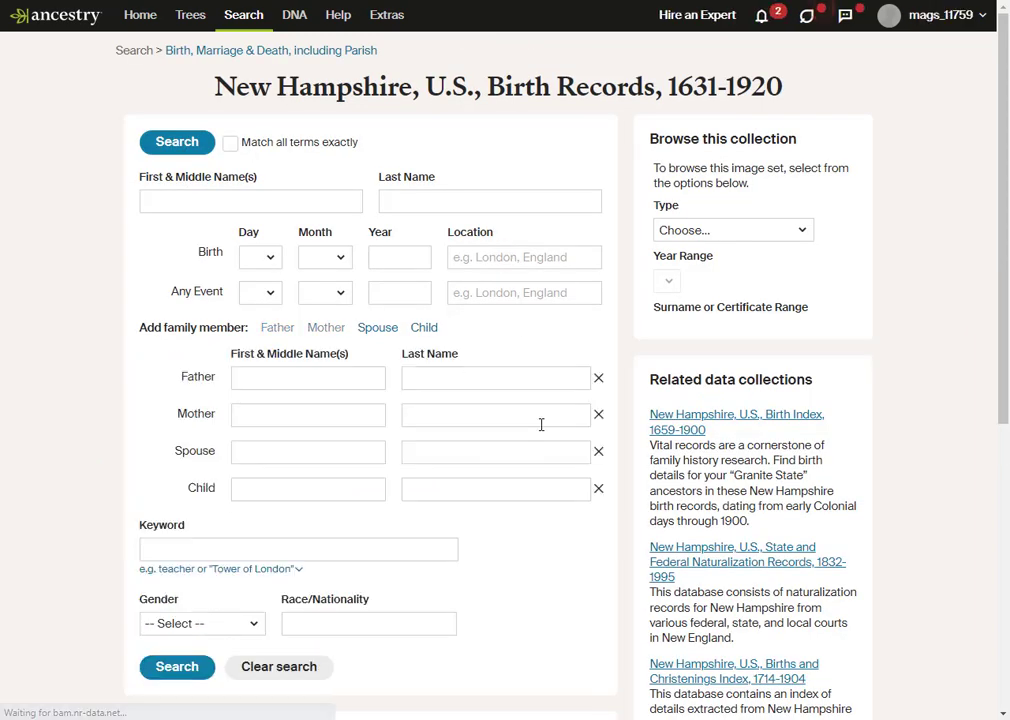
pyautogui.click(406, 258)
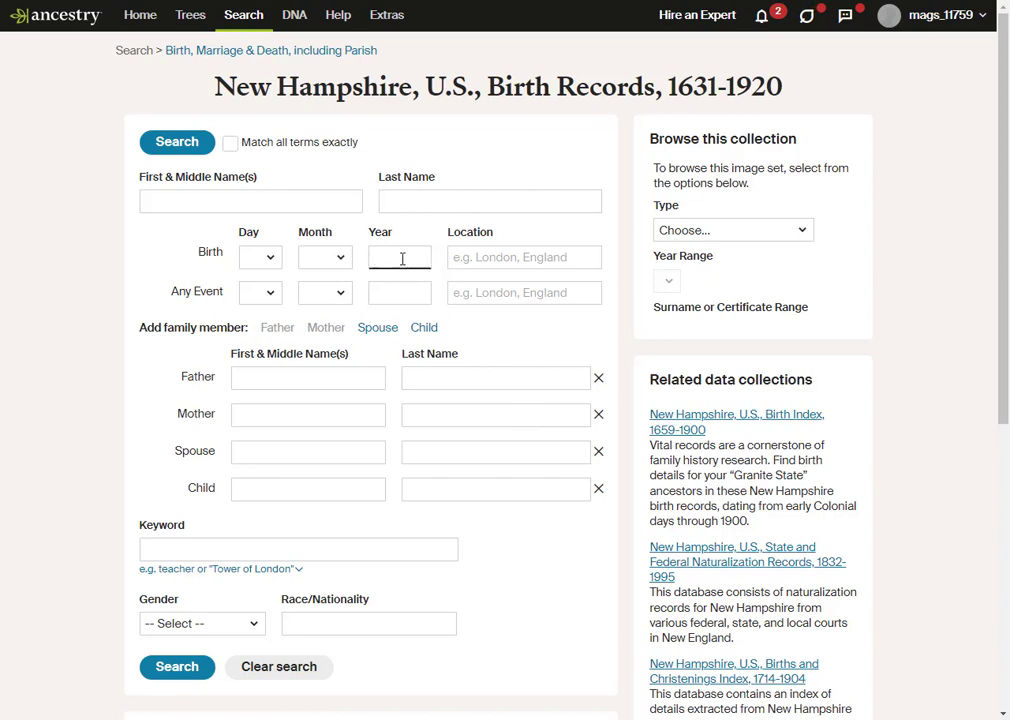
pyautogui.write('1641')
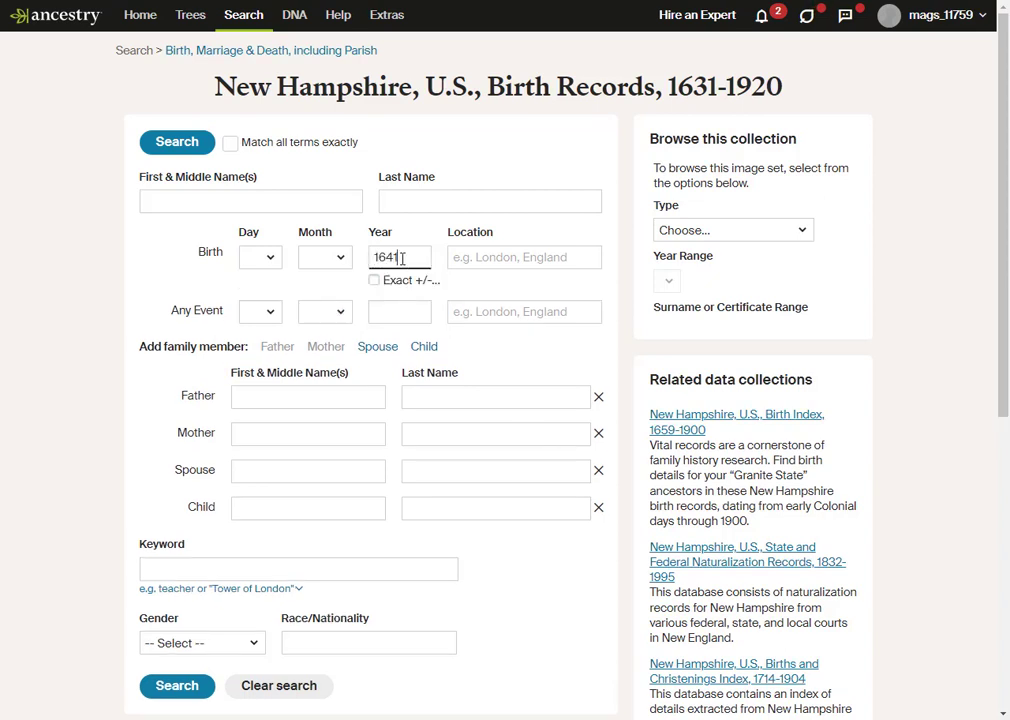
pyautogui.press('BackSpace')
pyautogui.press('BackSpace')
pyautogui.write('31')
pyautogui.scroll(-1, 515, 590)
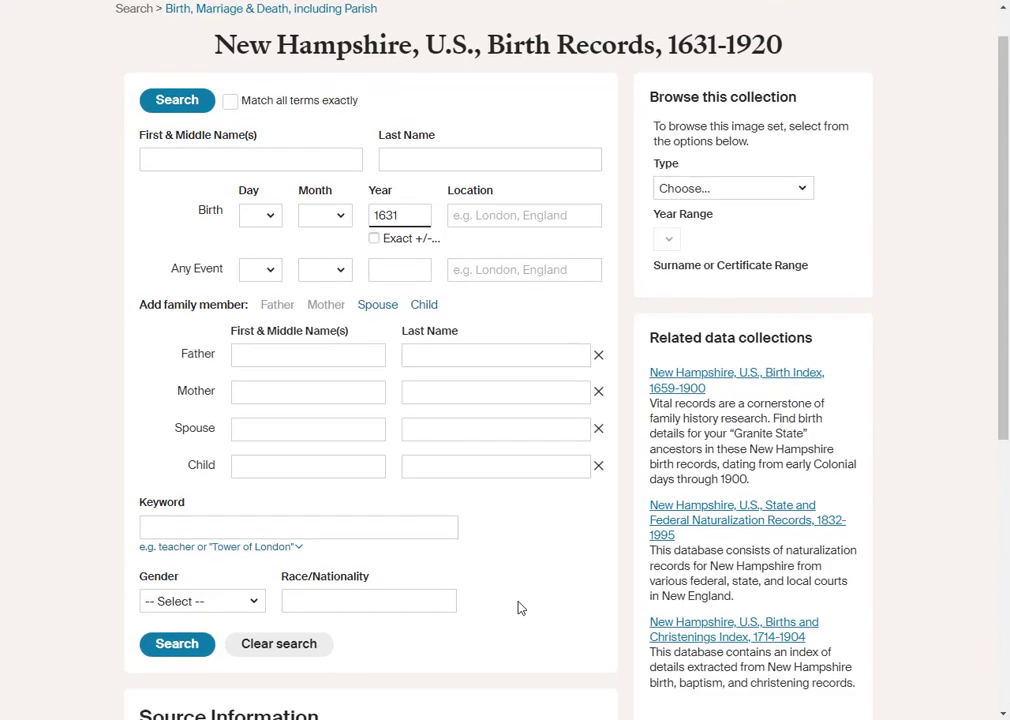
pyautogui.click(180, 610)
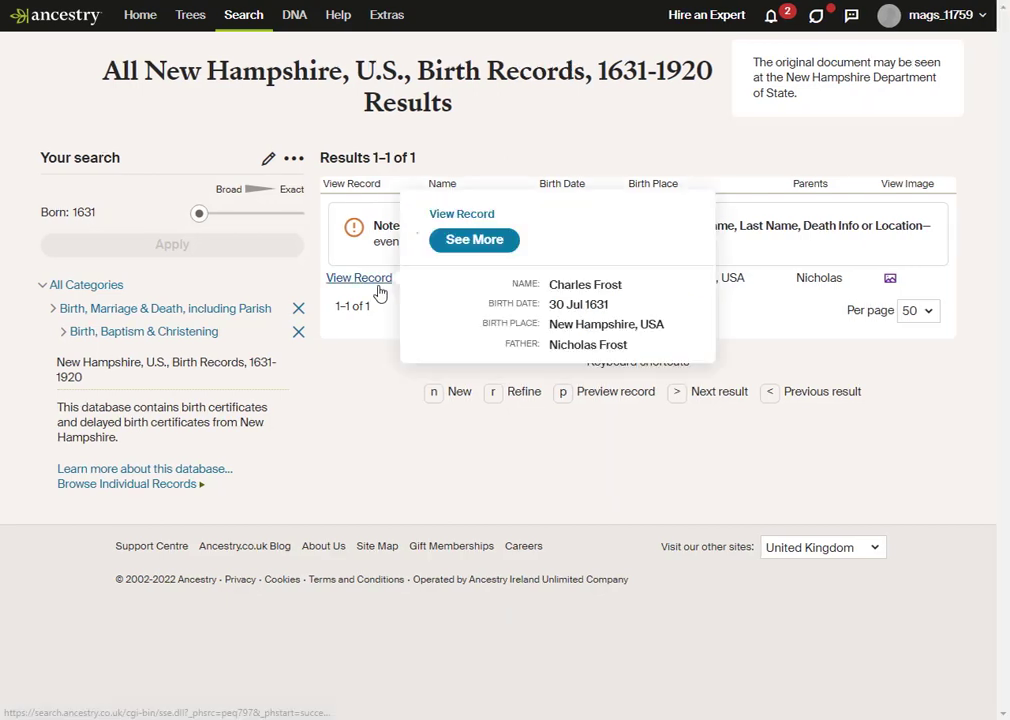
# Open the matching 1631 birth record and view its scanned certificate image
pyautogui.click(379, 284)
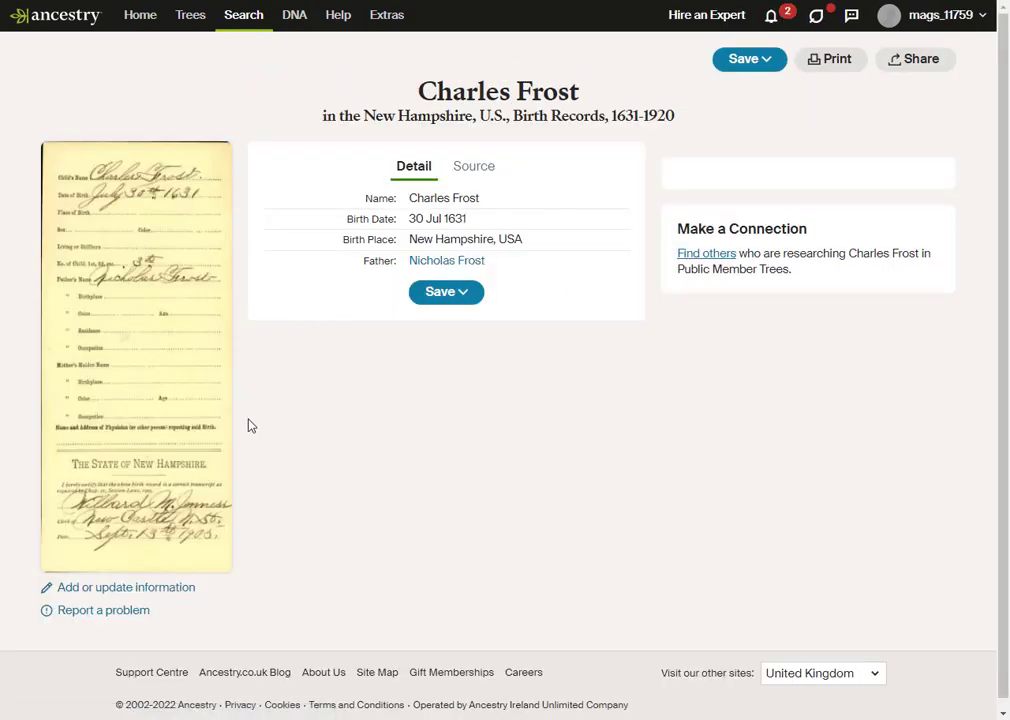
pyautogui.click(139, 392)
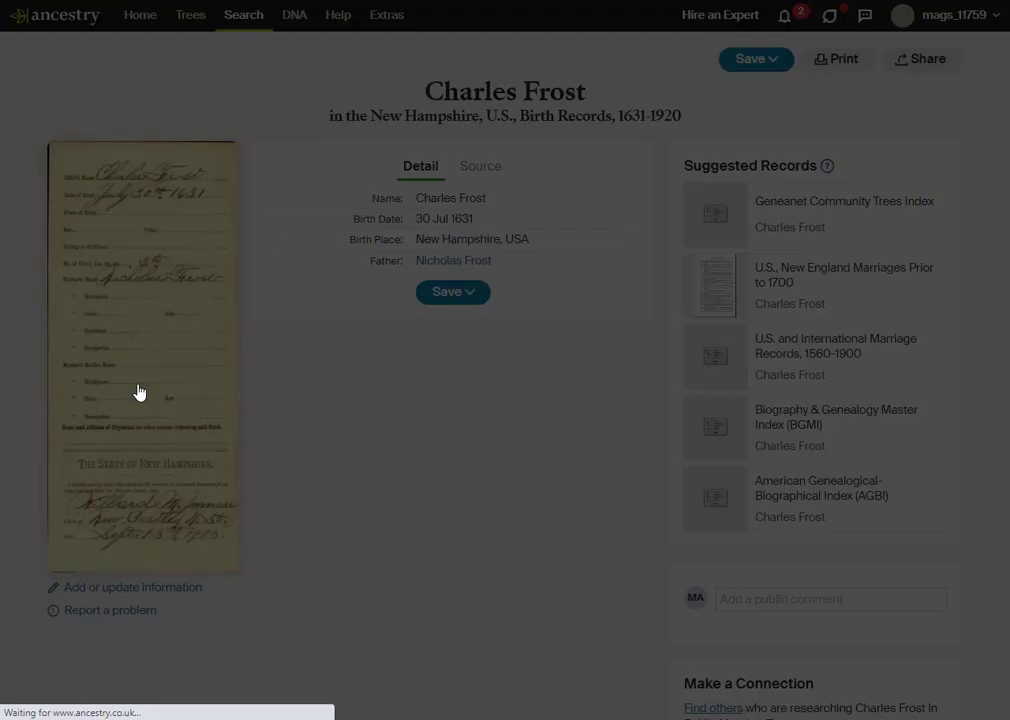
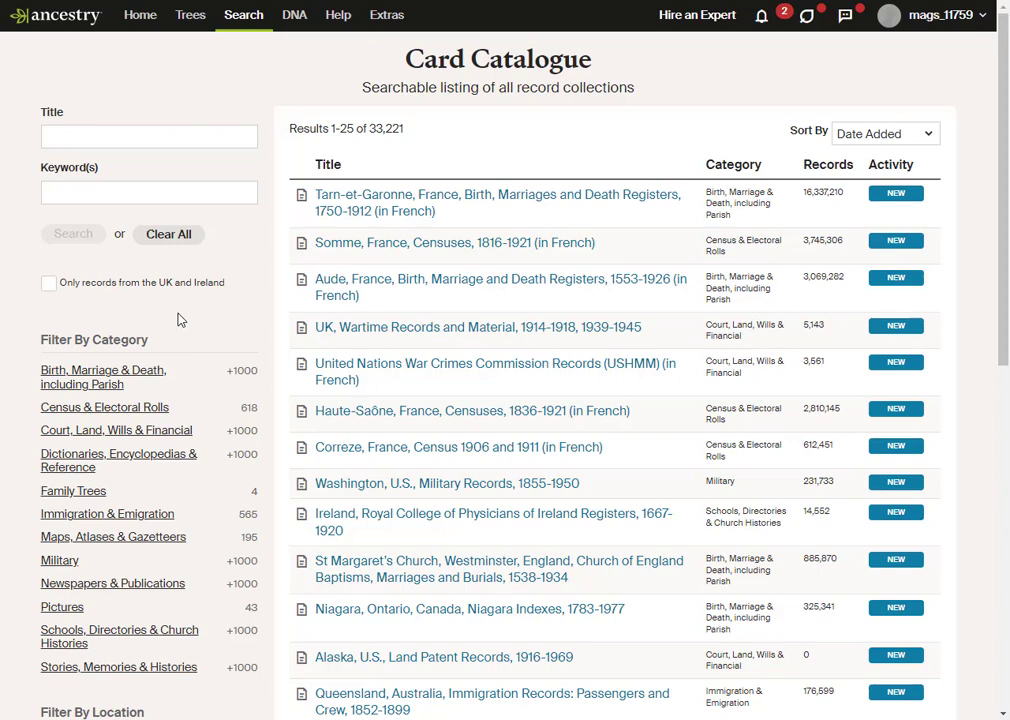
# Limit the unfiltered worldwide Card Catalogue to collections covering the 1600s century
pyautogui.scroll(-5, 180, 320)
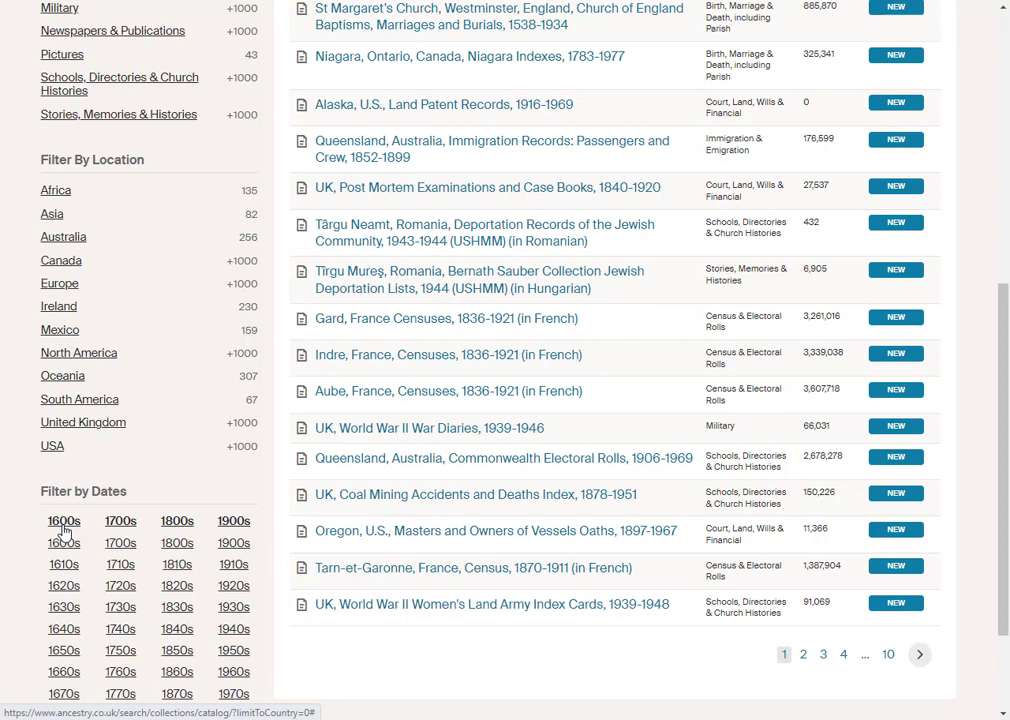
pyautogui.click(63, 521)
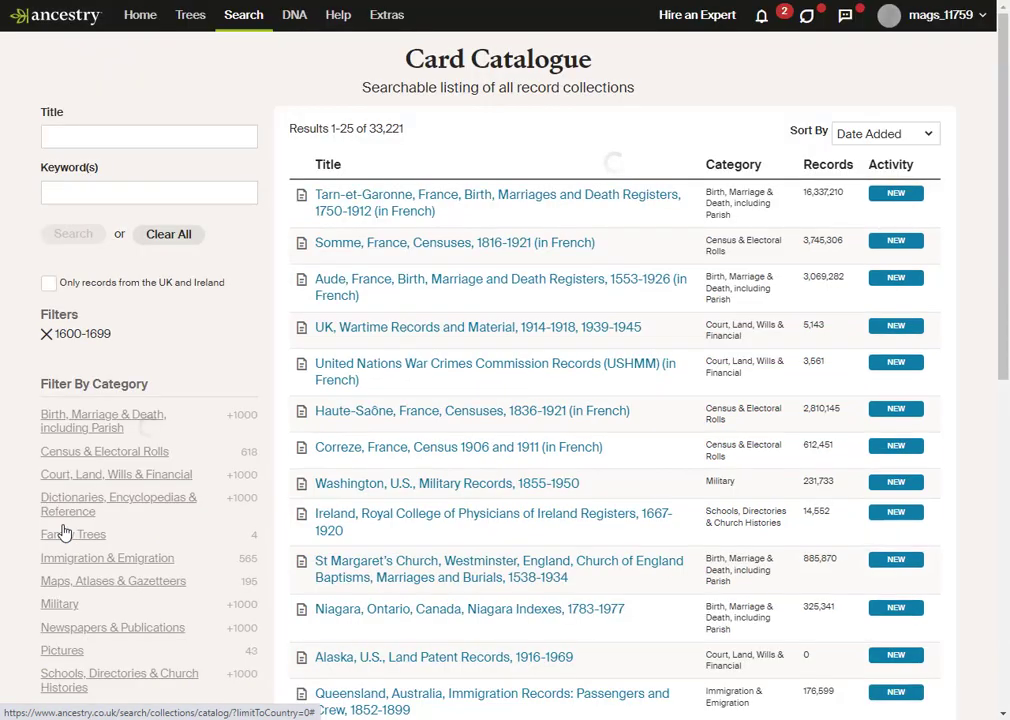
# Narrow the 1600s collections to the United Kingdom, category Court, Land, Wills & Financial, subcategory Wills & Probate
pyautogui.scroll(-5, 3, 530)
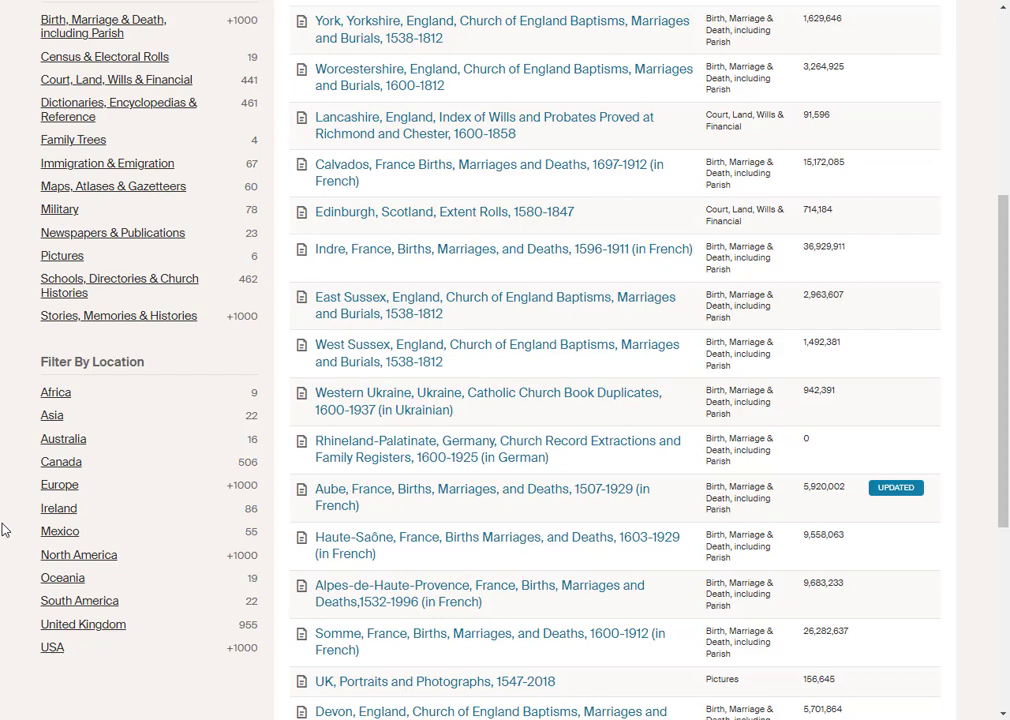
pyautogui.click(98, 626)
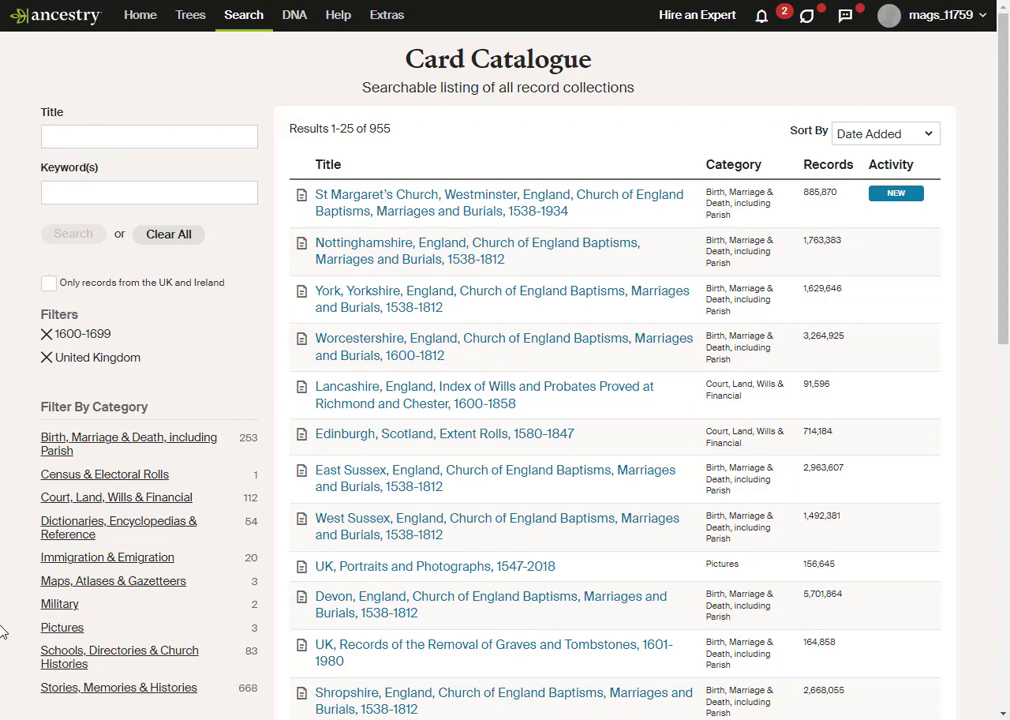
pyautogui.click(92, 508)
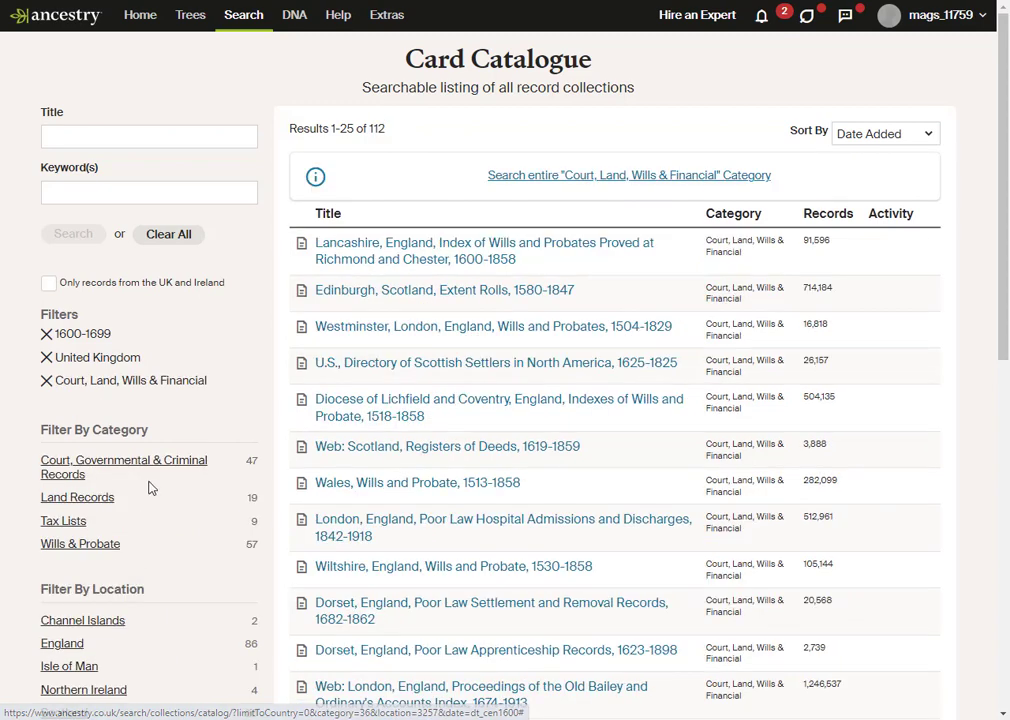
pyautogui.click(102, 545)
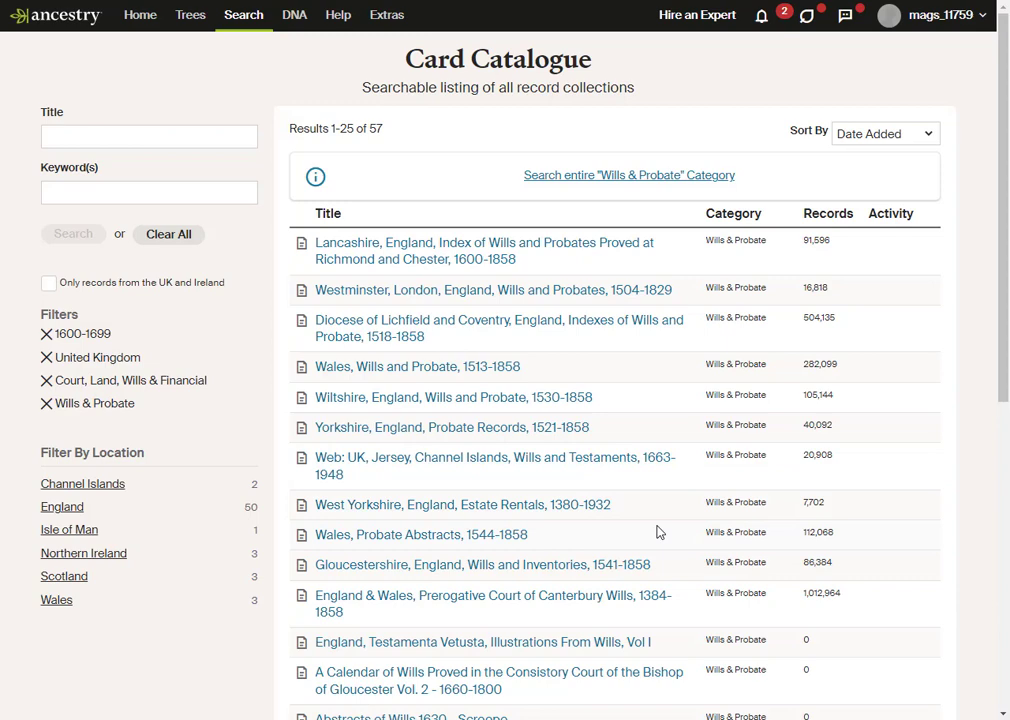
# Open the UK, Extracted Probate Records, 1269-1975 collection and search it for the death year 1269
pyautogui.scroll(-2, 933, 576)
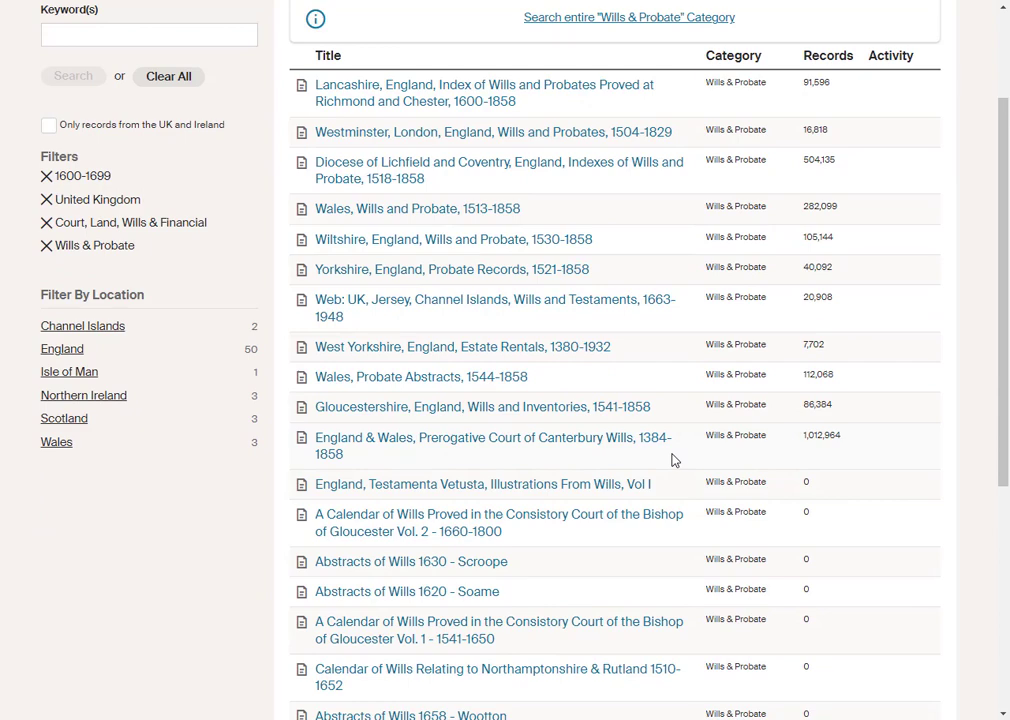
pyautogui.scroll(-4, 672, 459)
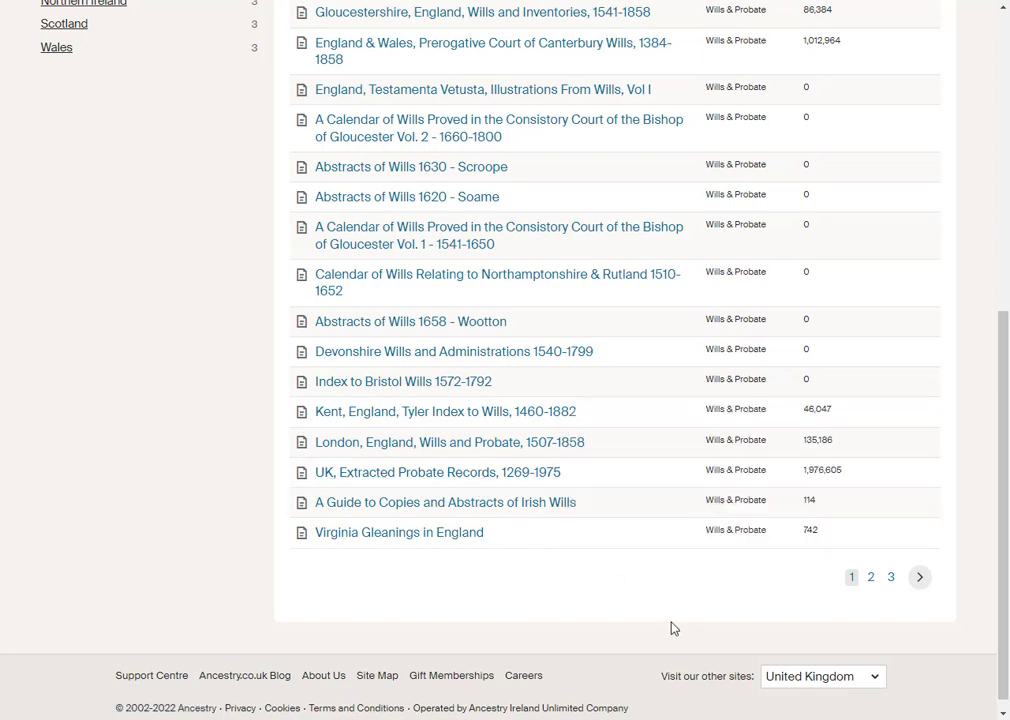
pyautogui.click(505, 471)
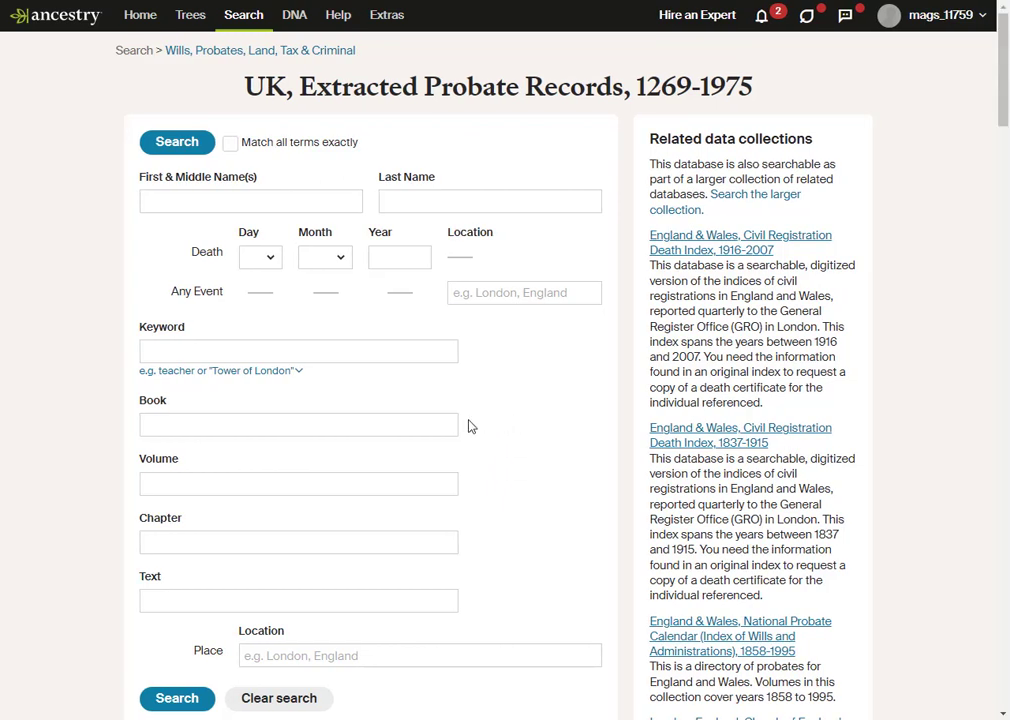
pyautogui.click(397, 253)
pyautogui.write('1269')
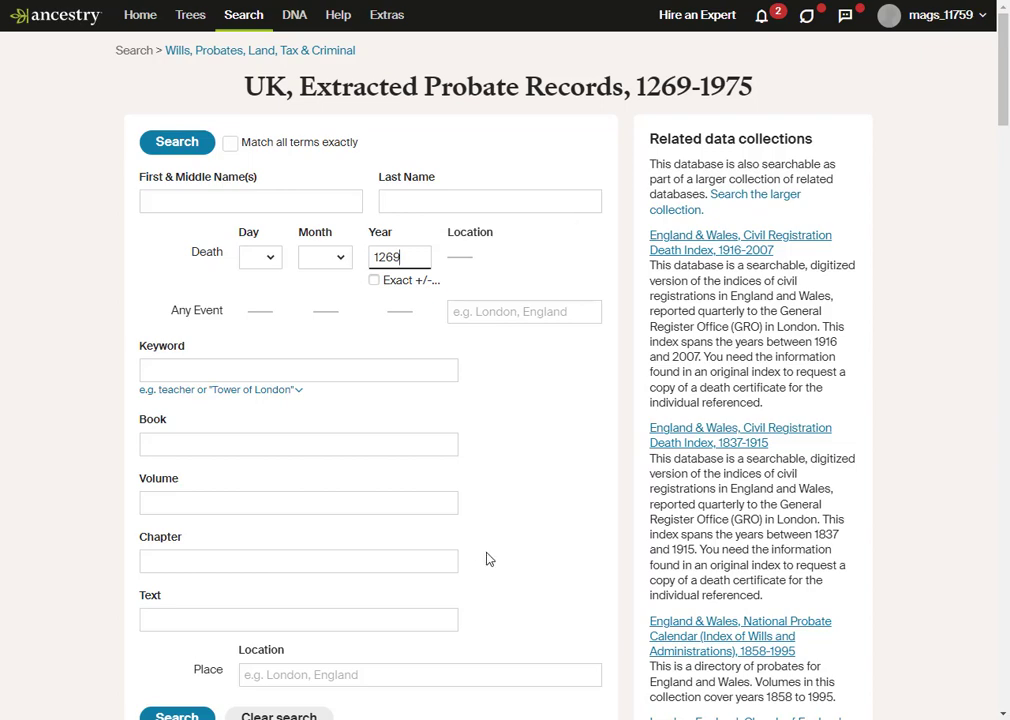
pyautogui.scroll(-1, 420, 590)
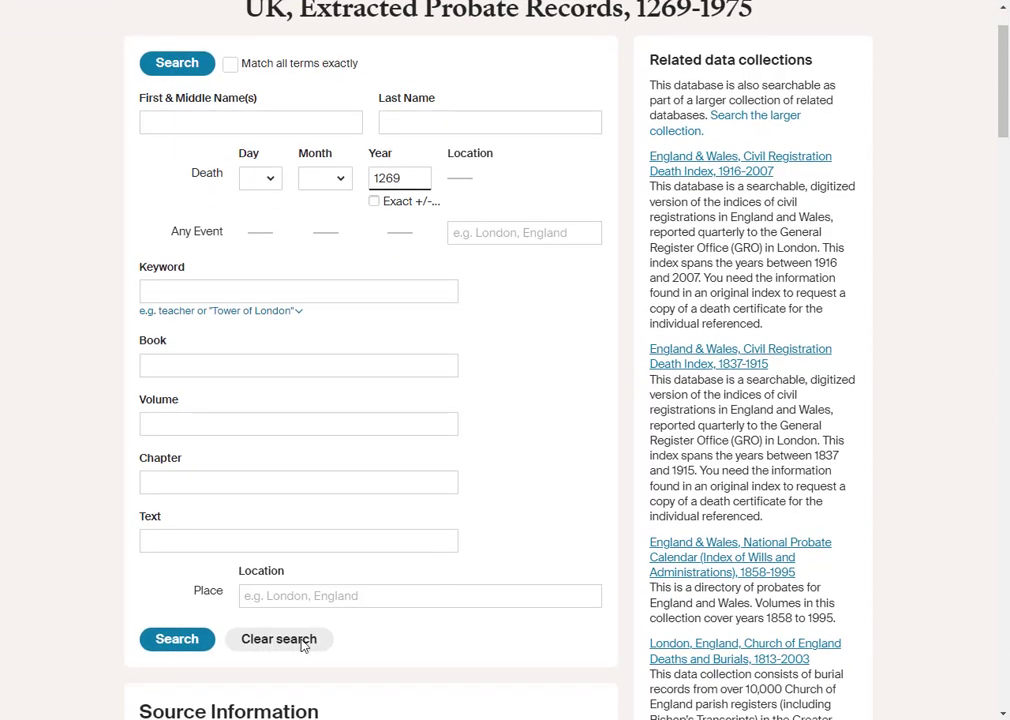
pyautogui.click(183, 646)
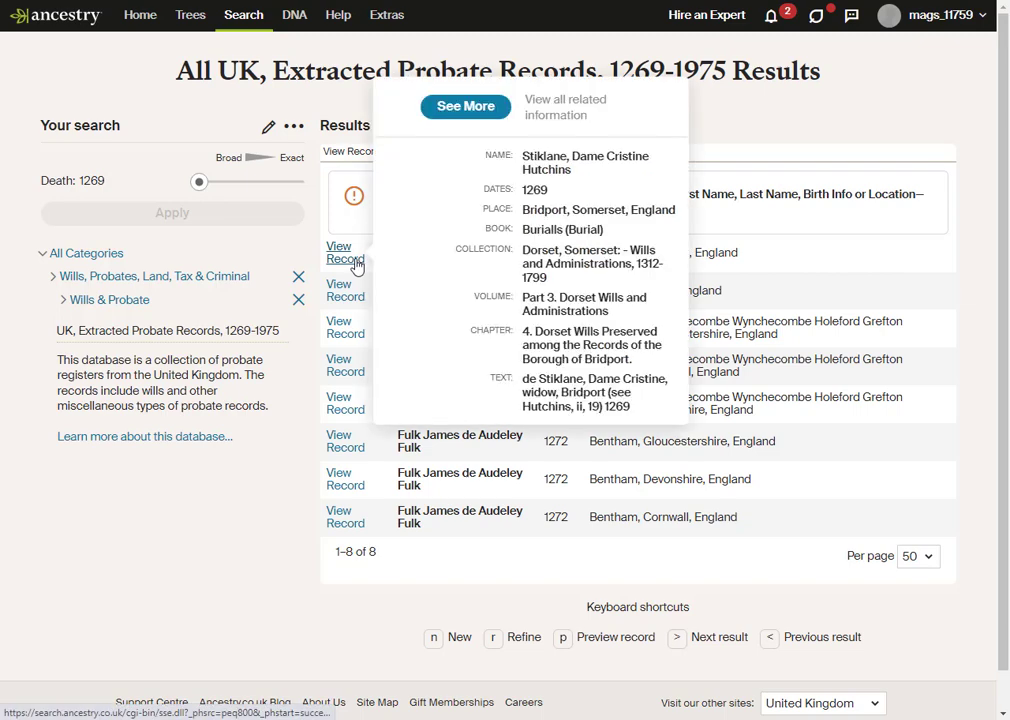
# Read the details of the 1269 Bridport, 1271 Gloucestershire and 1272 Bentham, Gloucestershire, probate records one after another
pyautogui.click(356, 263)
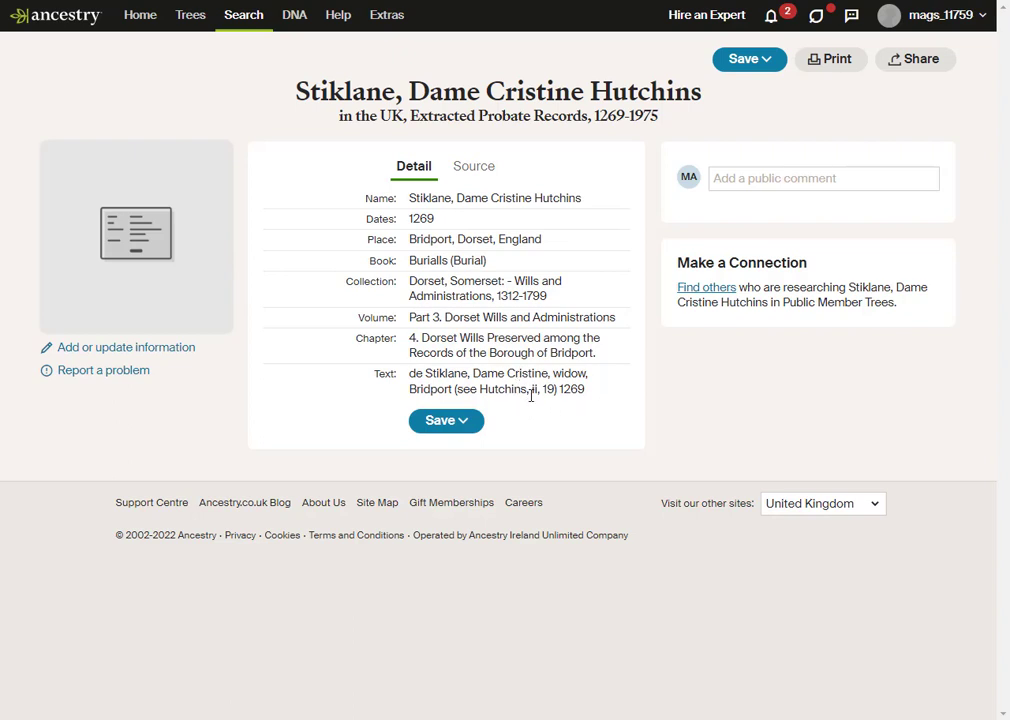
pyautogui.hotkey('alt', 'Left')
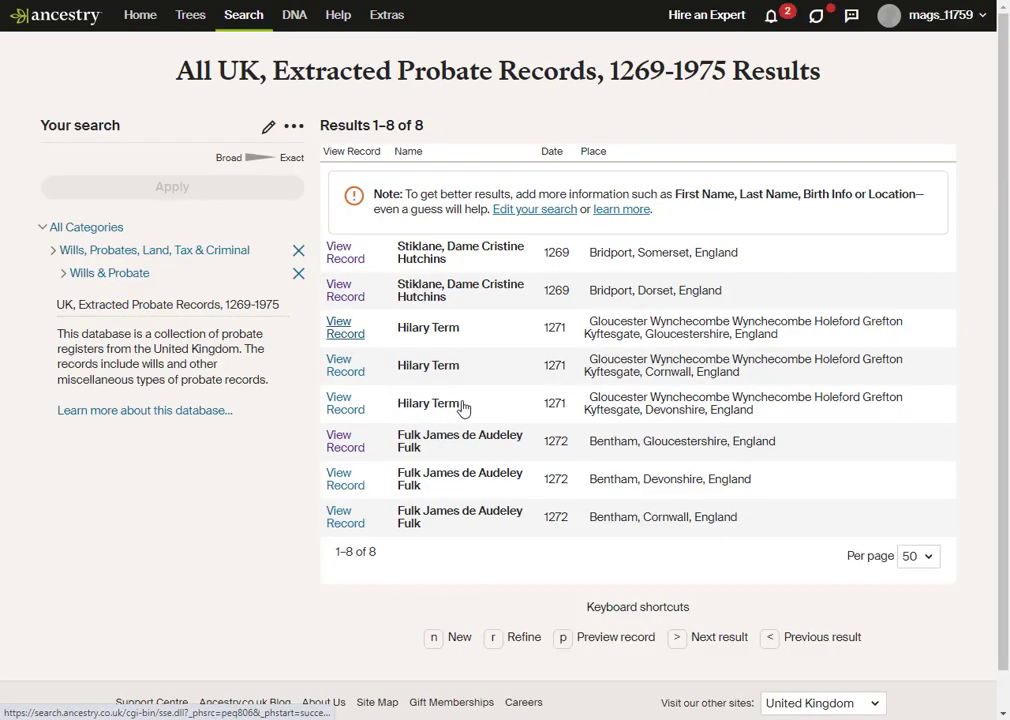
pyautogui.moveTo(435, 340)
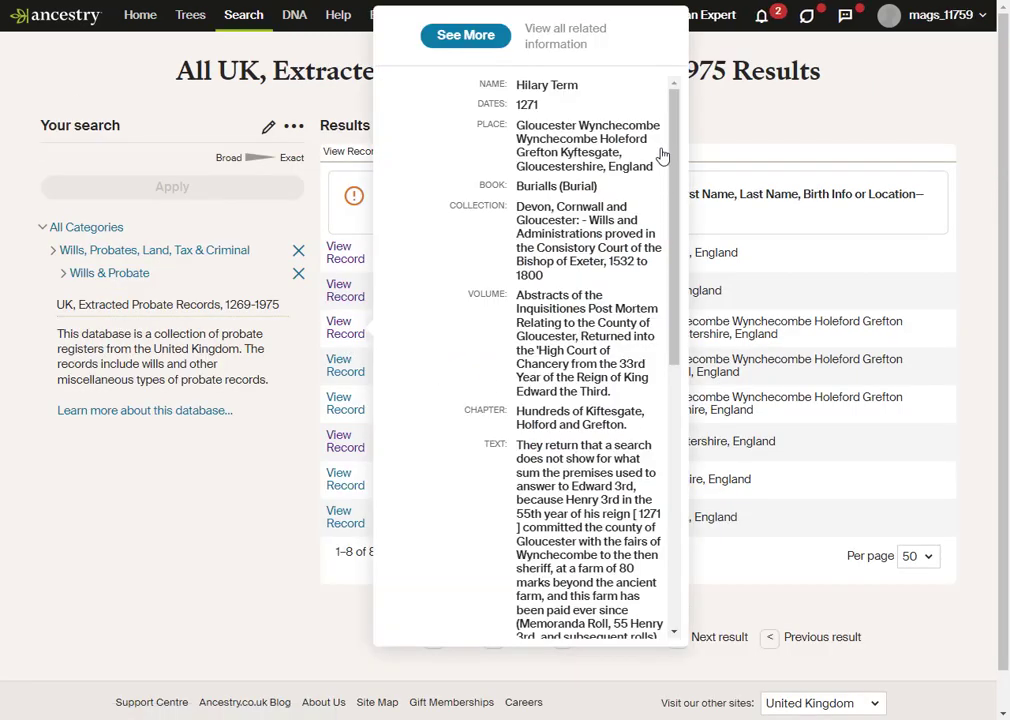
pyautogui.click(341, 330)
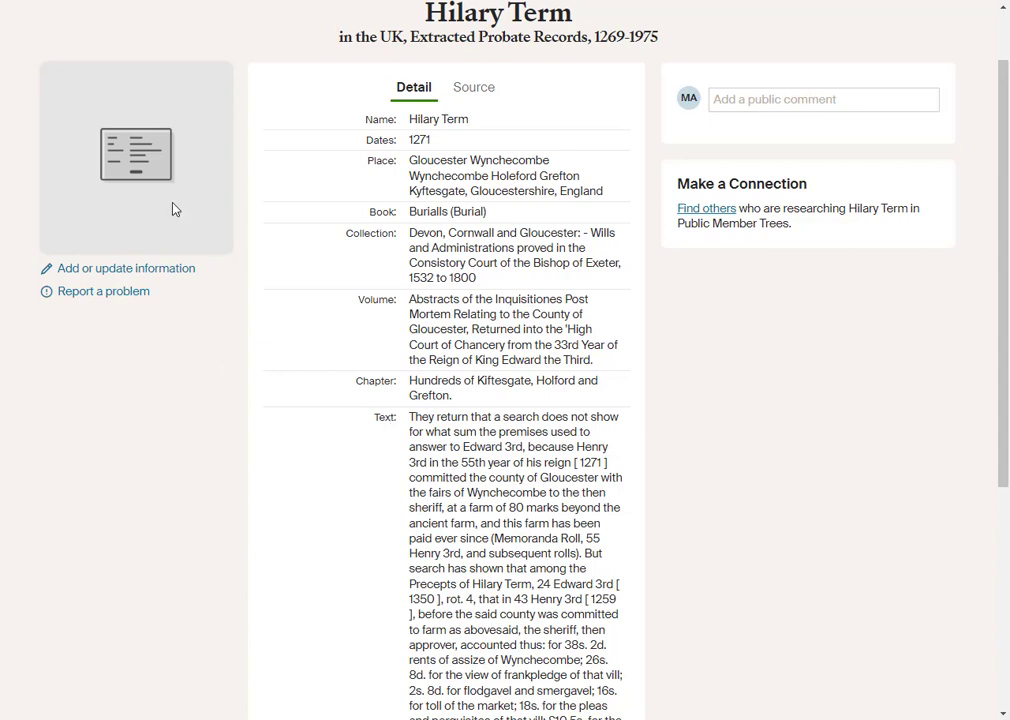
pyautogui.scroll(-3, 658, 540)
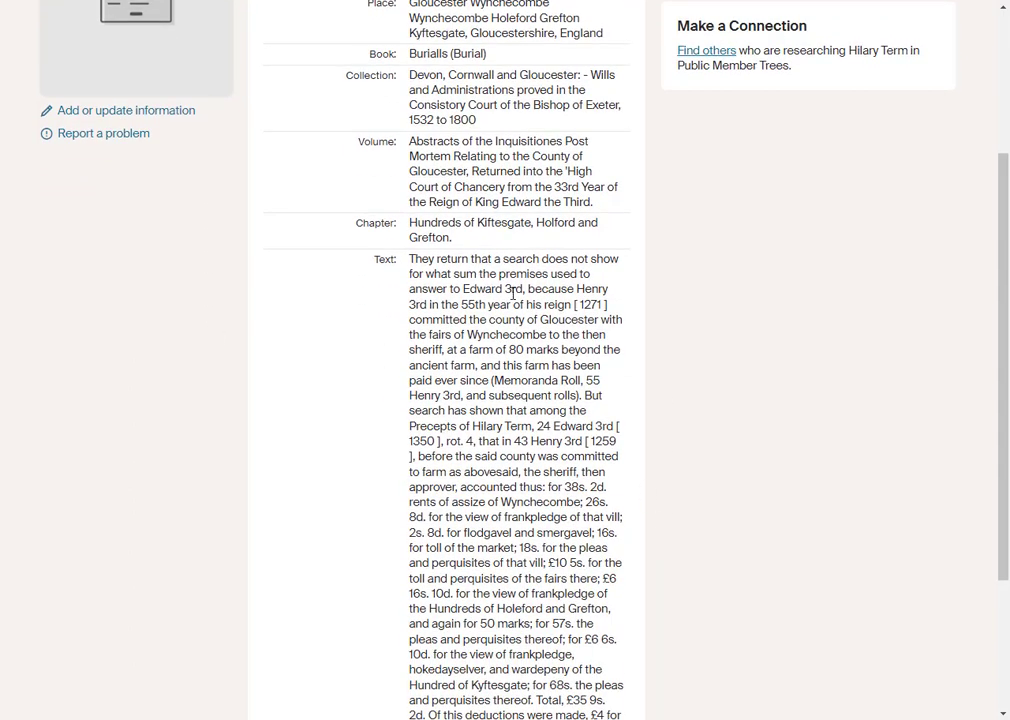
pyautogui.scroll(3, 604, 379)
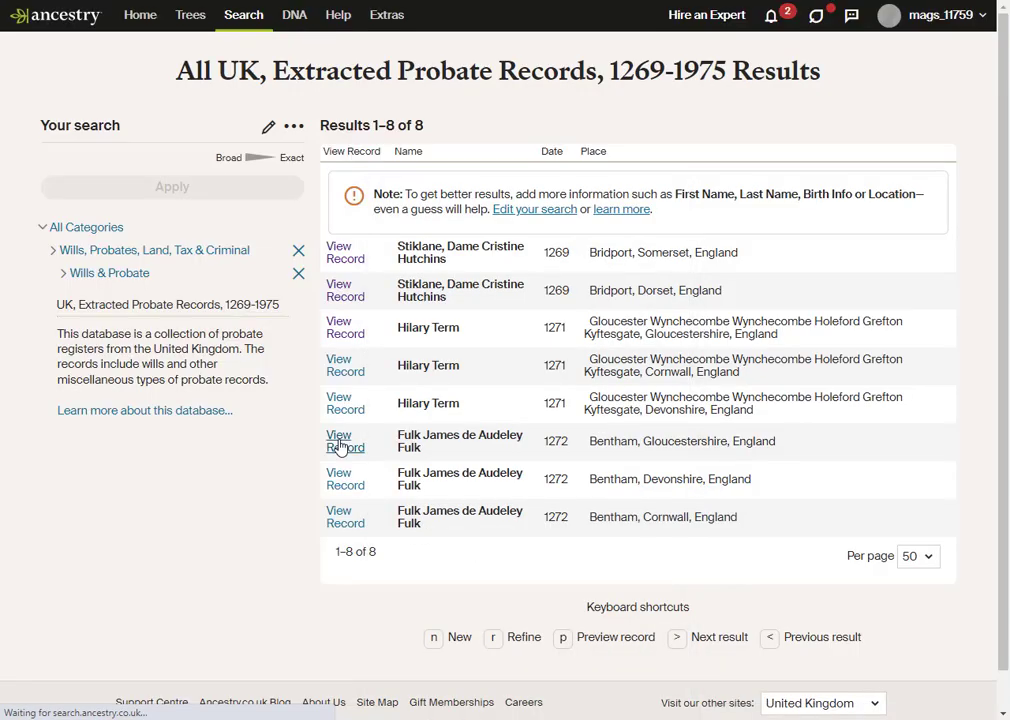
pyautogui.click(340, 442)
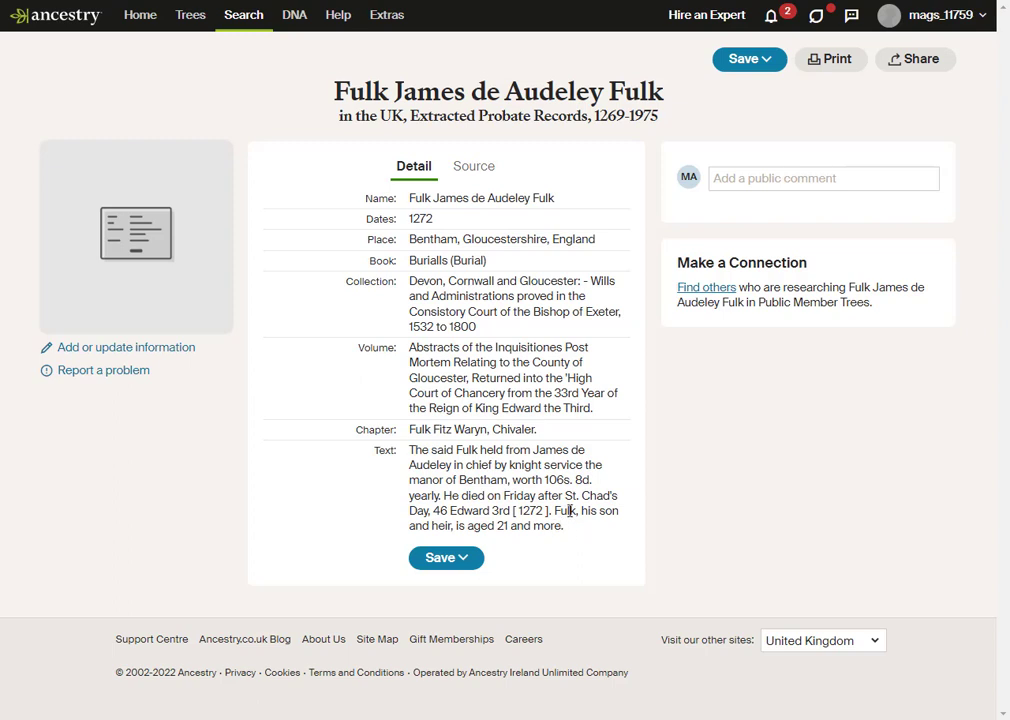
pyautogui.click(4, 2)
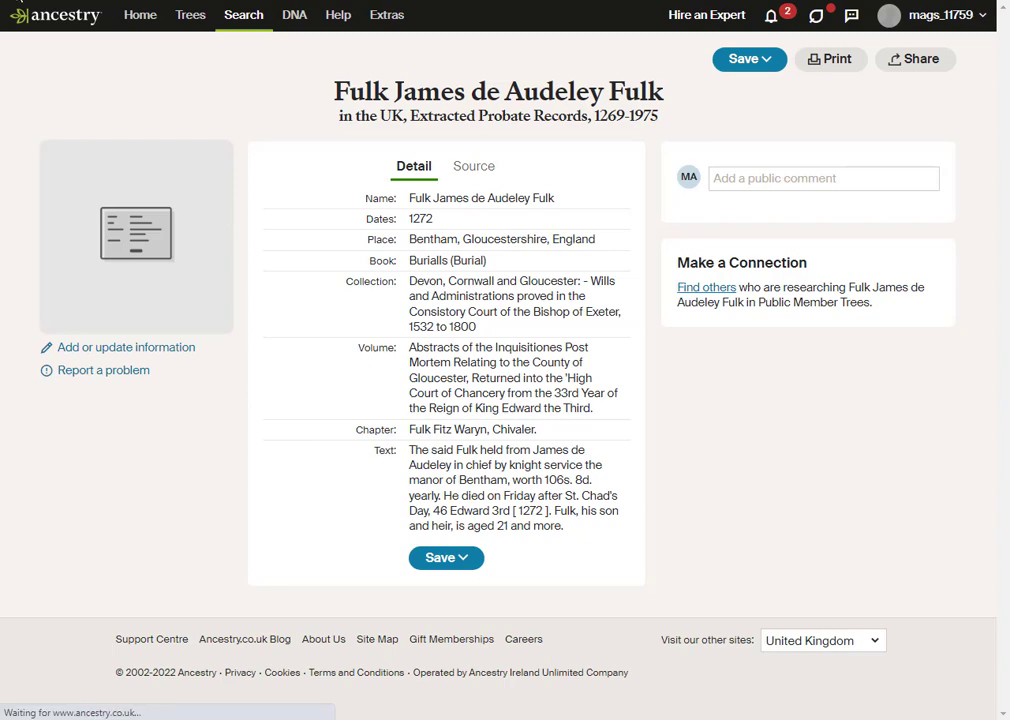